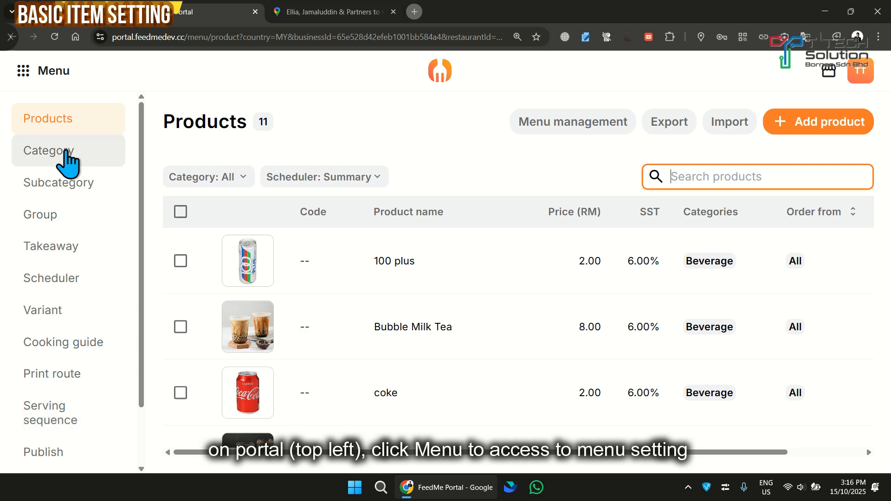
# Start a new product named ABC with the description "wqertyu"
pyautogui.scroll(-2, 67, 218)
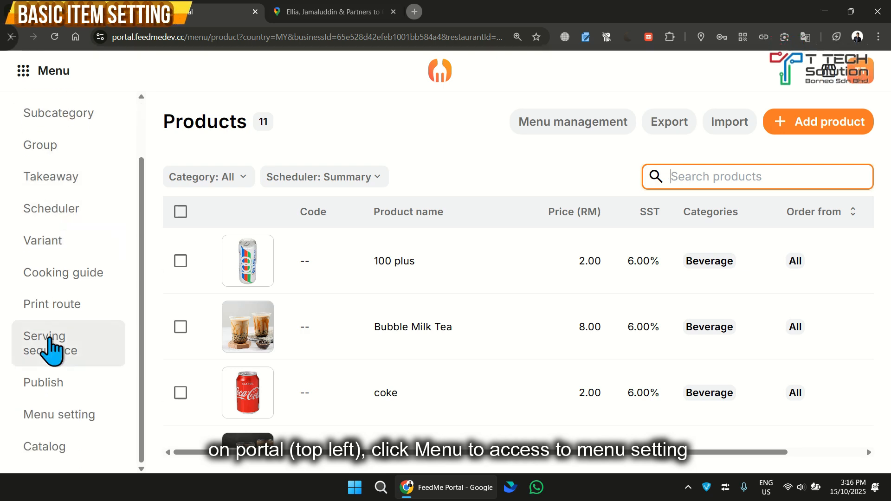
pyautogui.scroll(2, 51, 278)
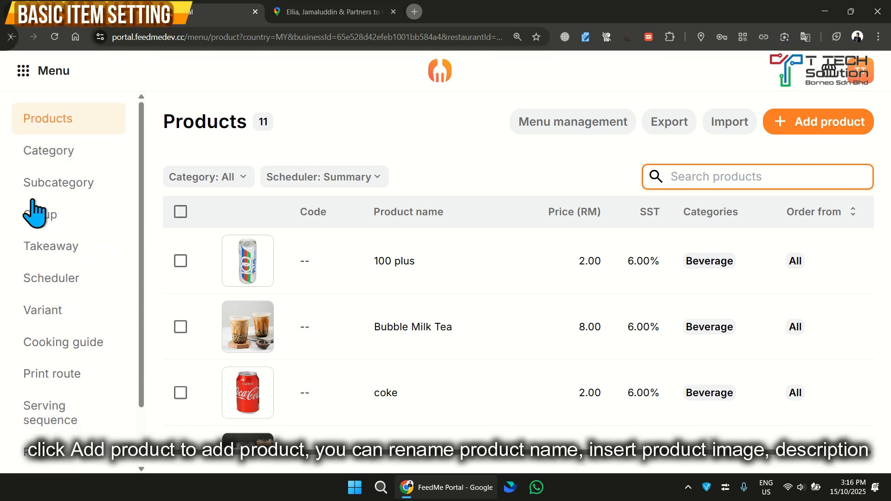
pyautogui.click(788, 133)
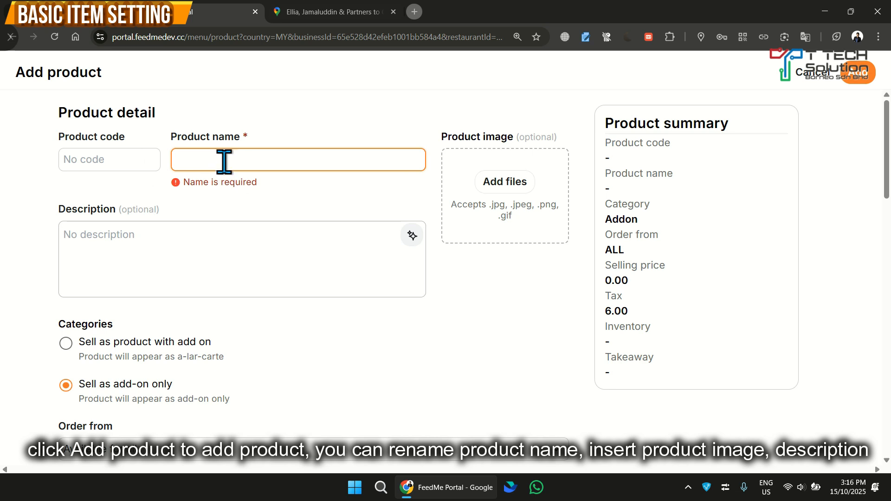
pyautogui.write('ABC')
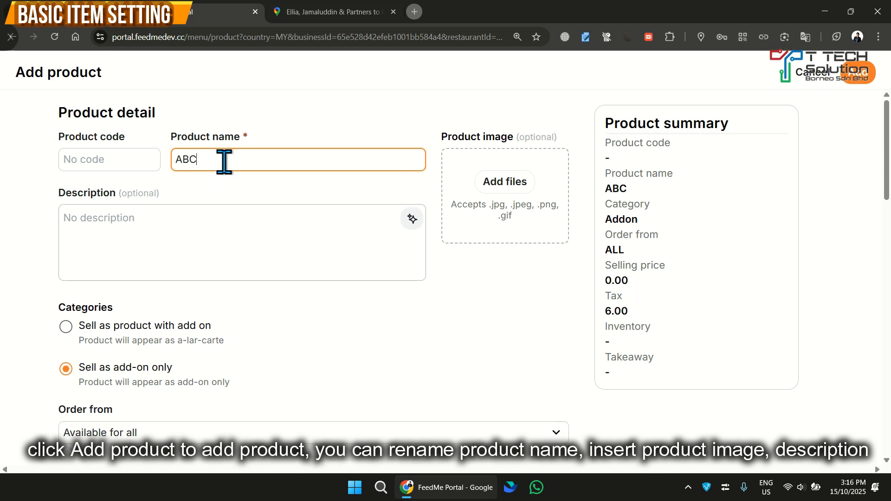
pyautogui.click(175, 227)
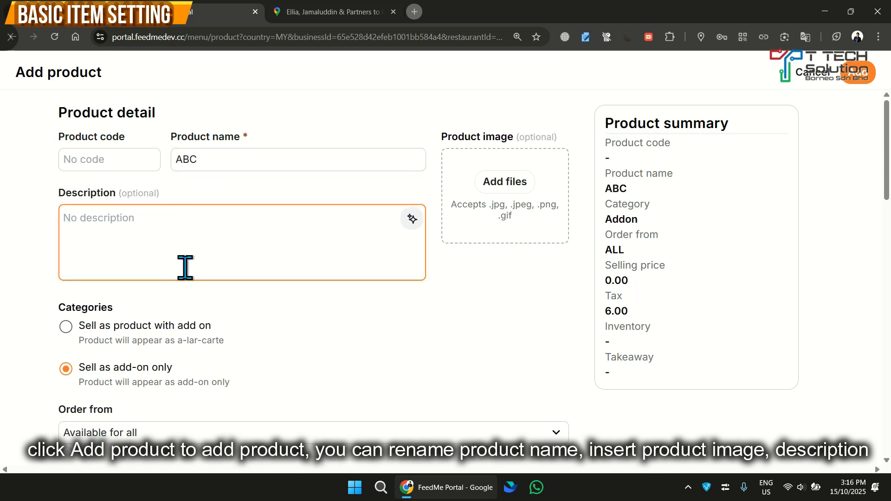
pyautogui.write('wqertyu')
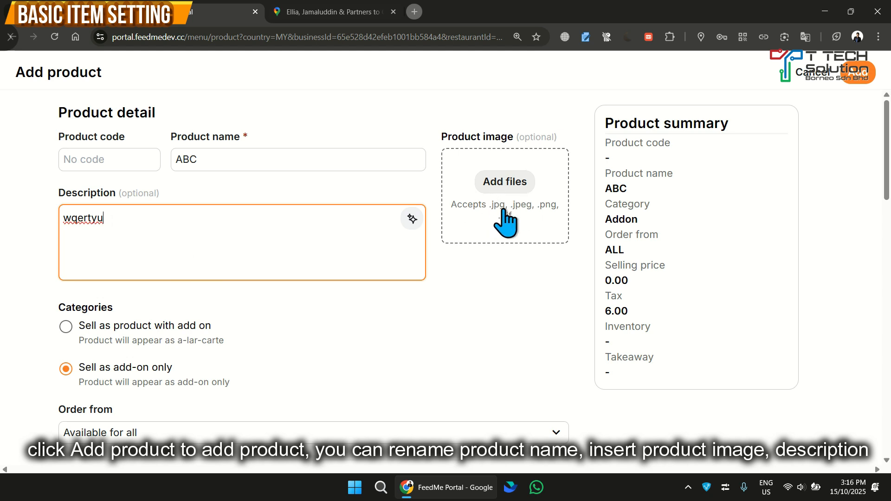
# Set ABC to sell as product with add on, and assign it to the Beverage and Food categories
pyautogui.scroll(-2, 218, 269)
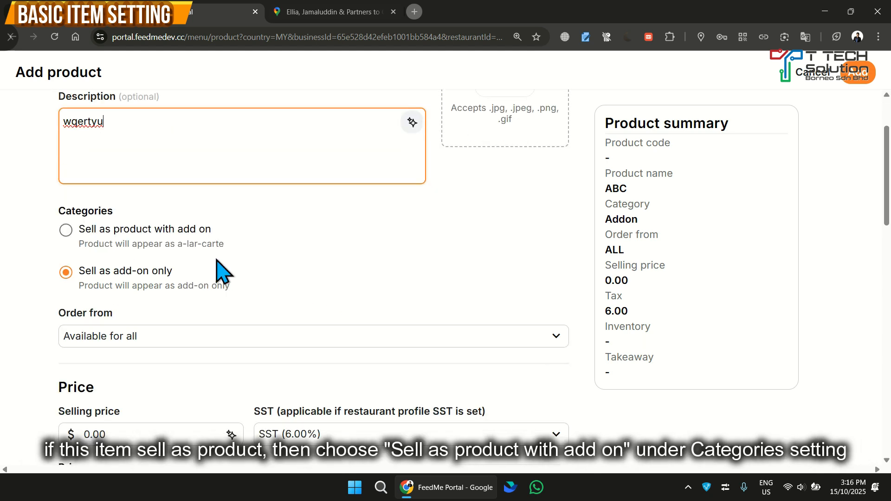
pyautogui.scroll(2, 279, 262)
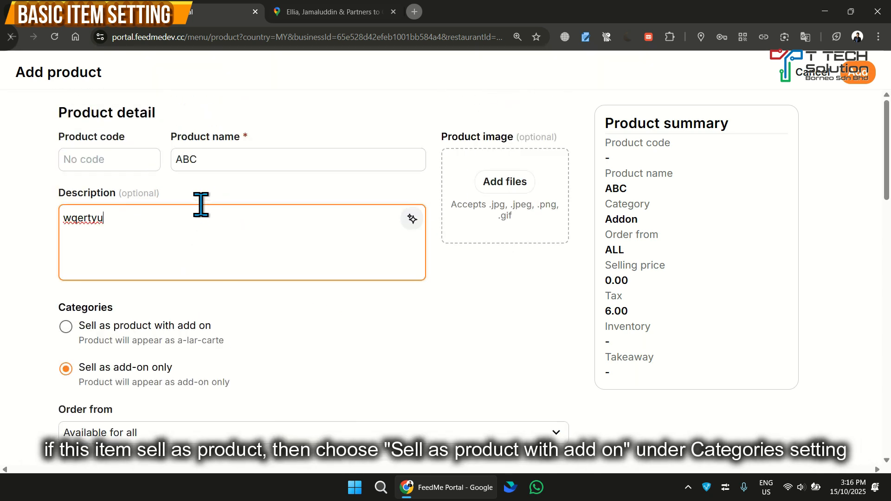
pyautogui.click(66, 327)
pyautogui.click(204, 365)
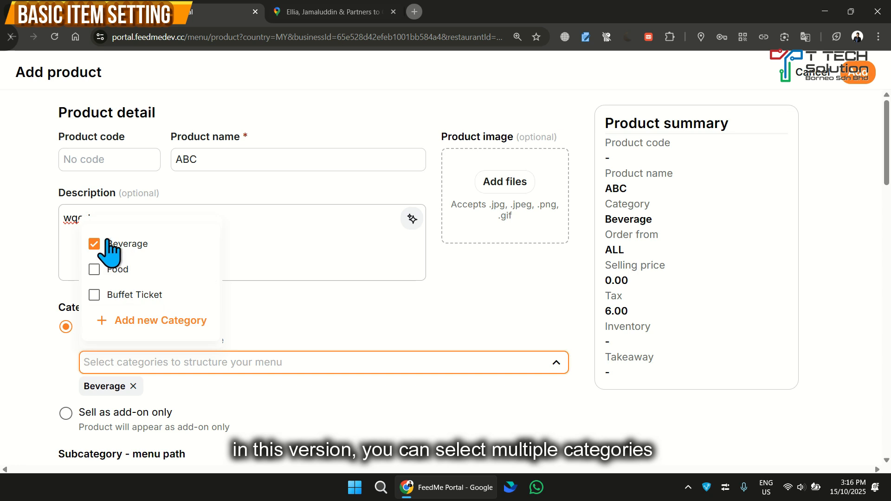
pyautogui.click(94, 269)
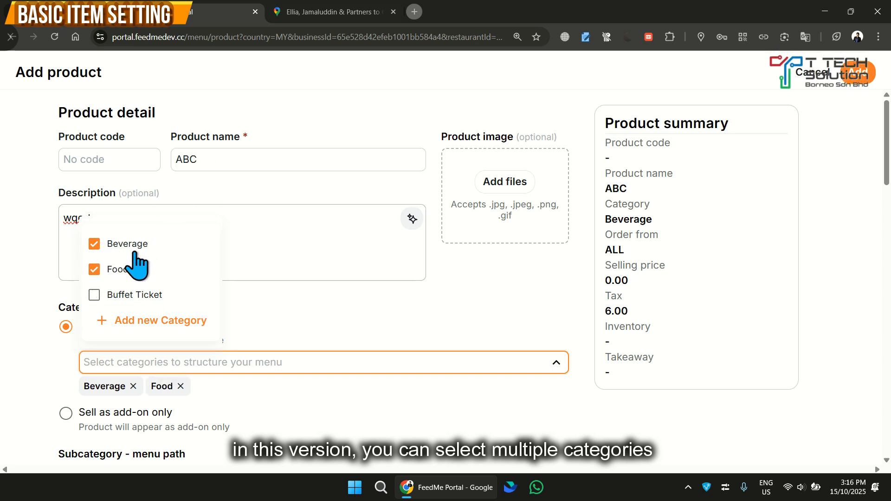
pyautogui.click(259, 312)
# Look at the subcategory menu path and SST choices for ABC
pyautogui.scroll(-4, 278, 325)
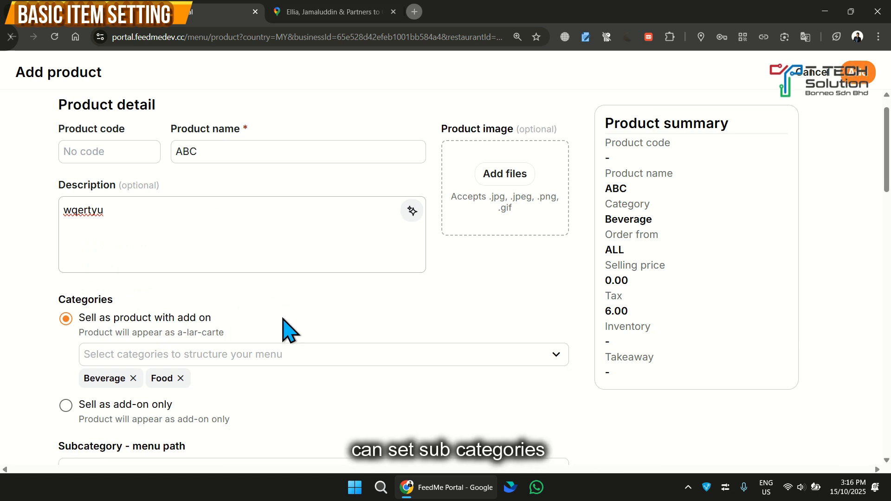
pyautogui.click(166, 284)
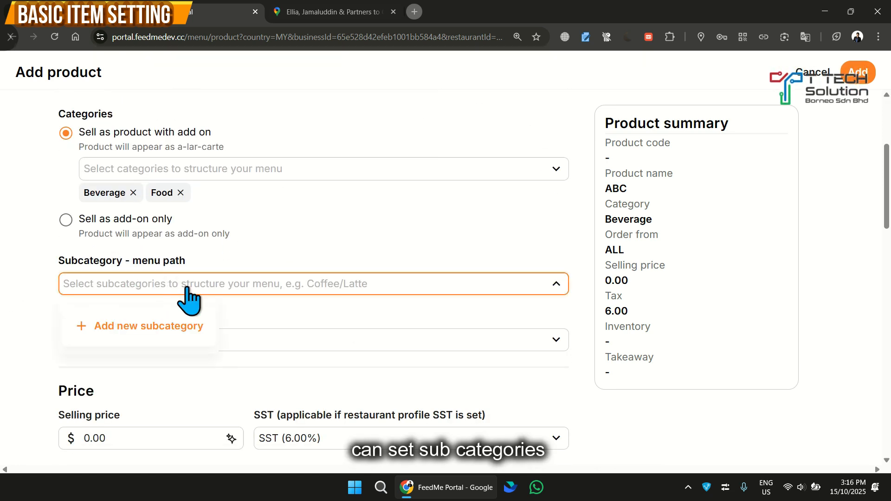
pyautogui.scroll(-4, 341, 251)
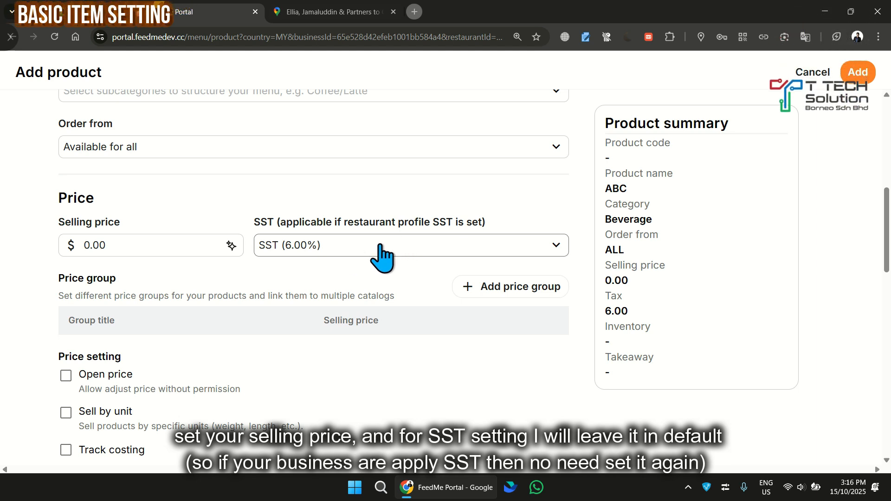
pyautogui.click(348, 247)
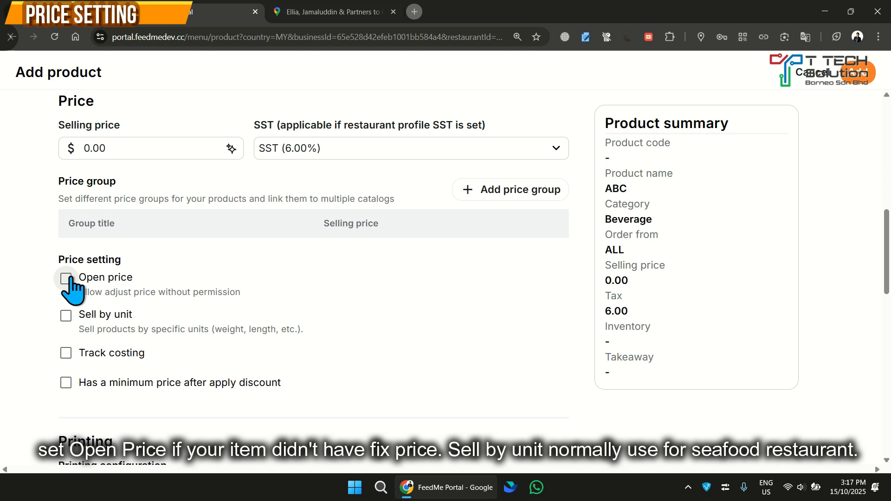
# Try the Sell by unit price setting with an amount of 100, and the Track costing option
pyautogui.click(66, 316)
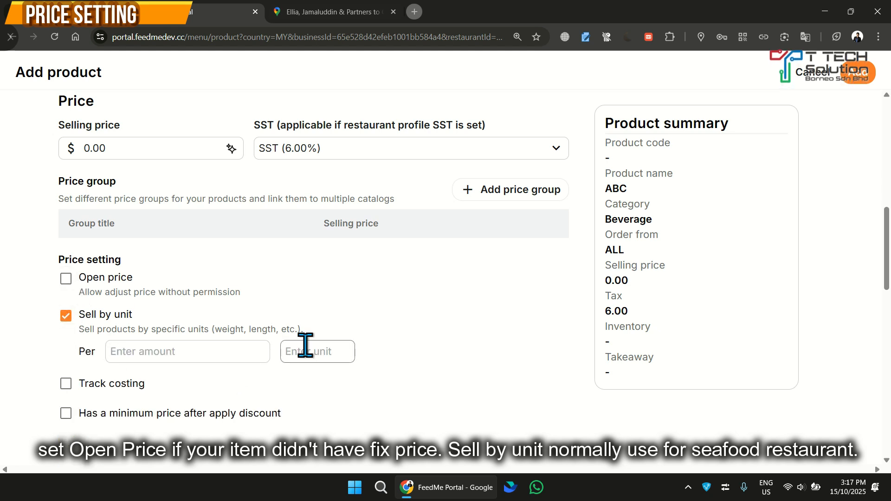
pyautogui.click(201, 355)
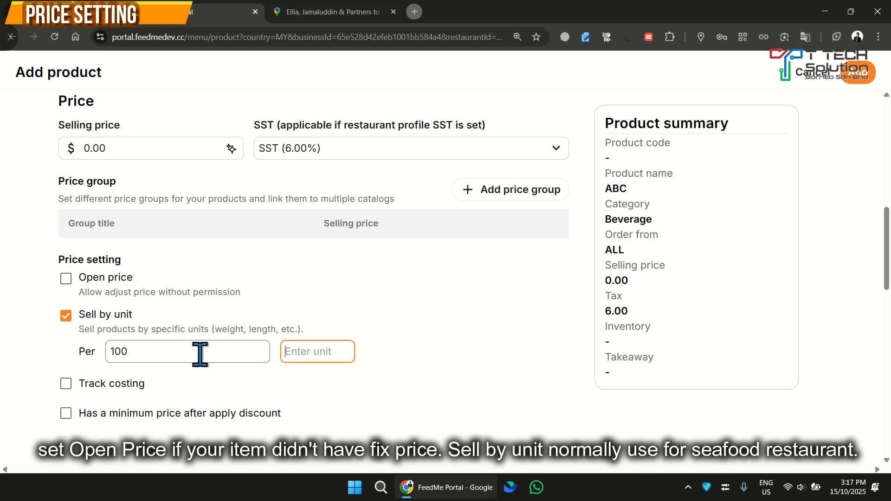
pyautogui.click(66, 316)
pyautogui.click(66, 353)
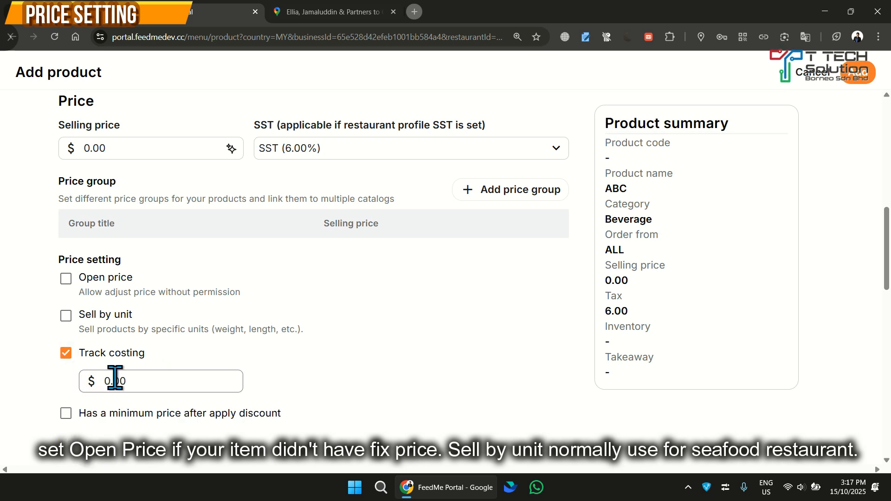
pyautogui.click(66, 353)
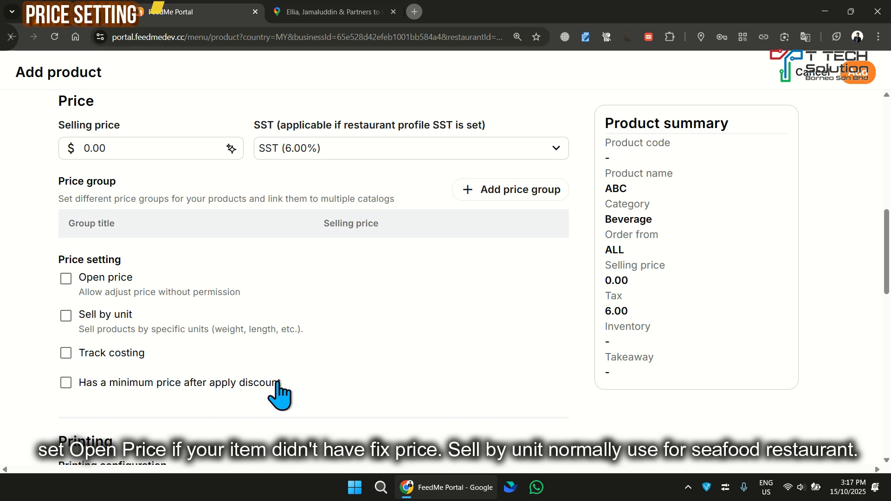
pyautogui.click(66, 382)
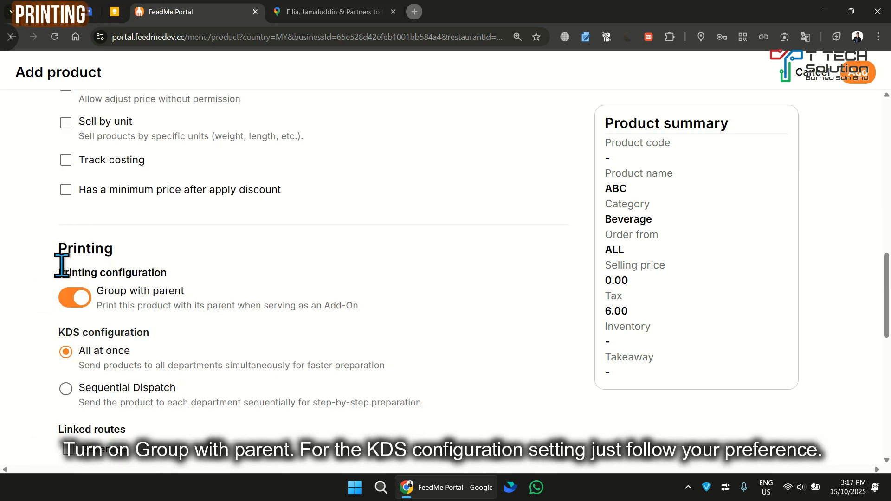
# Try the Sequential Dispatch KDS configuration with the Beverage and Kitchen routes linked and Kitchen ordered first
pyautogui.scroll(-2, 61, 265)
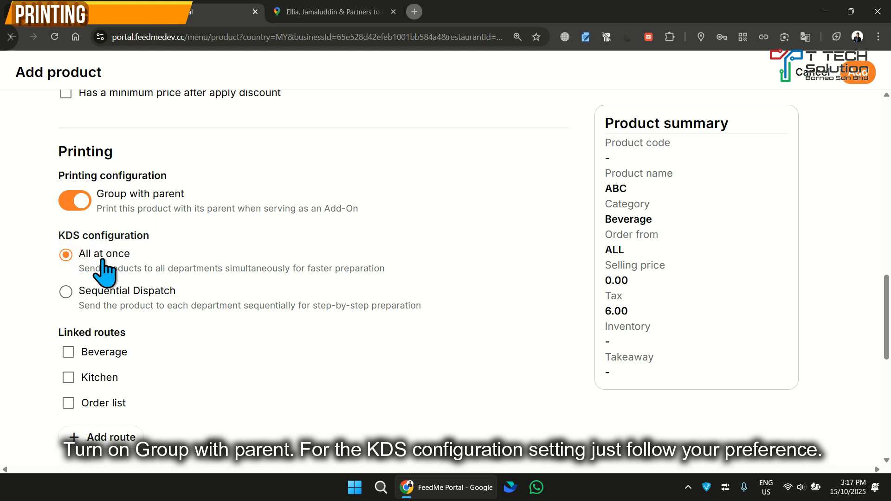
pyautogui.click(66, 292)
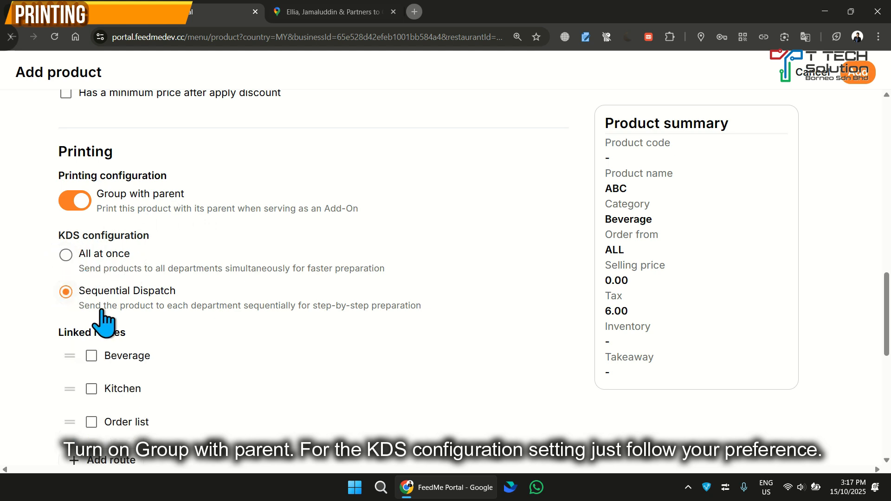
pyautogui.scroll(-2, 87, 280)
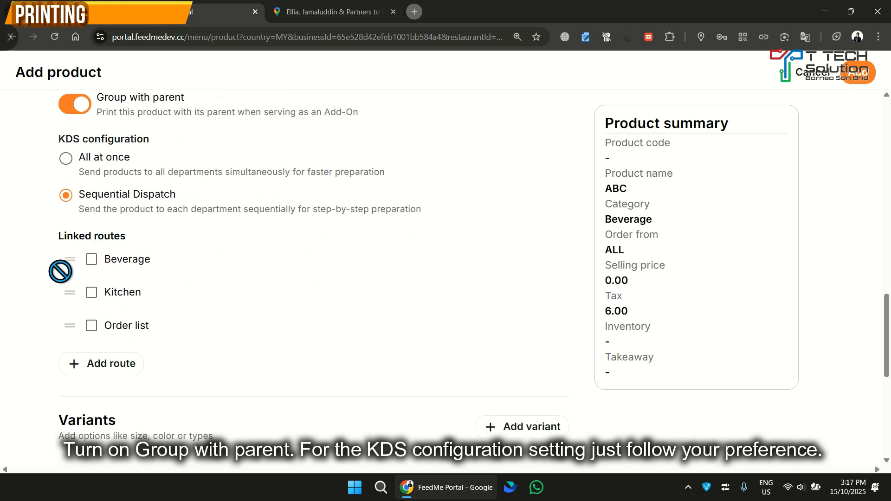
pyautogui.click(92, 260)
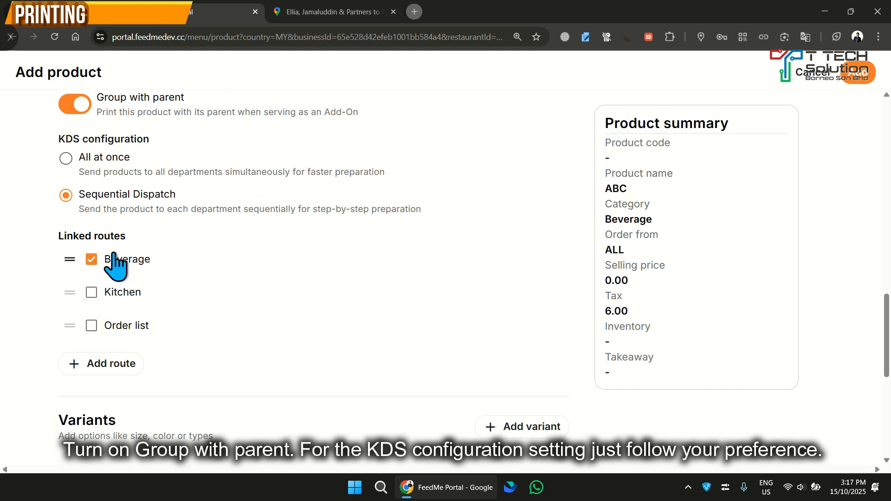
pyautogui.click(91, 293)
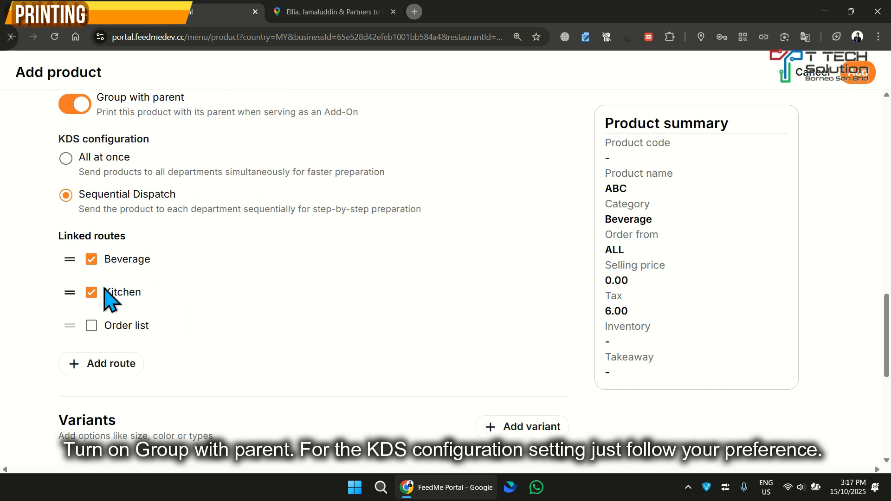
pyautogui.moveTo(73, 297); pyautogui.dragTo(77, 264)
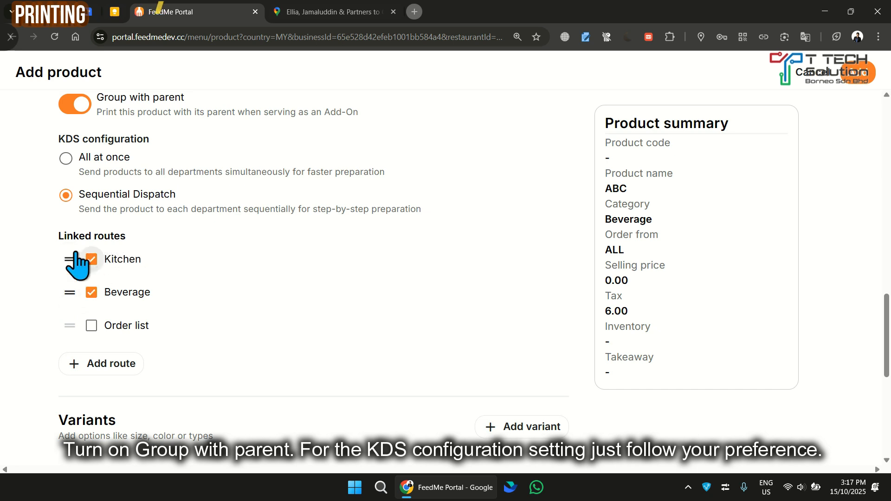
pyautogui.click(92, 260)
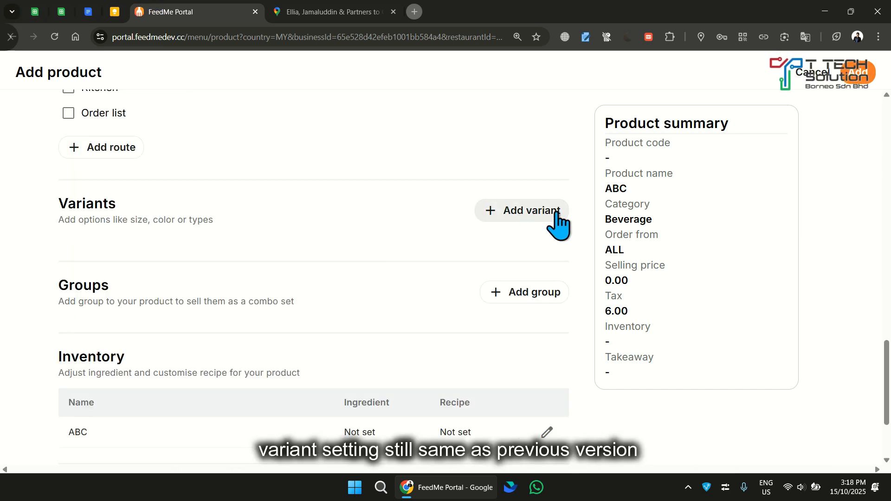
# Examine the available variants and the takeaway charge options for ABC
pyautogui.click(558, 224)
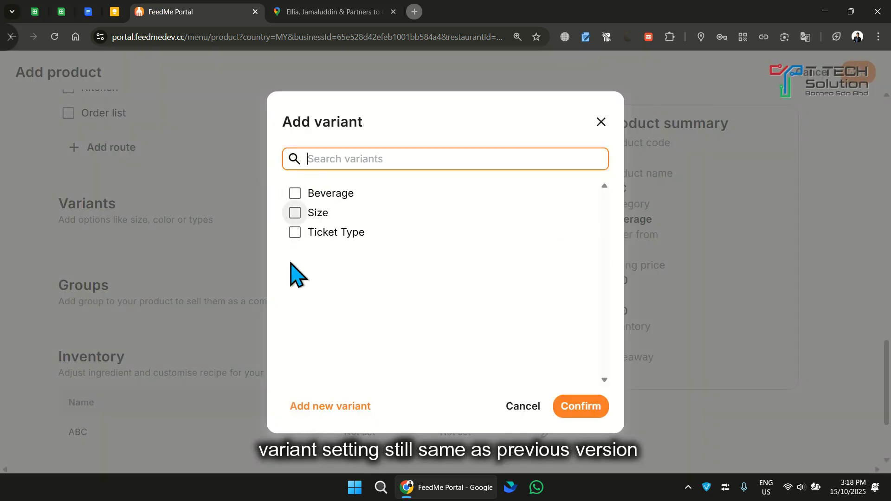
pyautogui.click(601, 122)
pyautogui.scroll(-2, 519, 216)
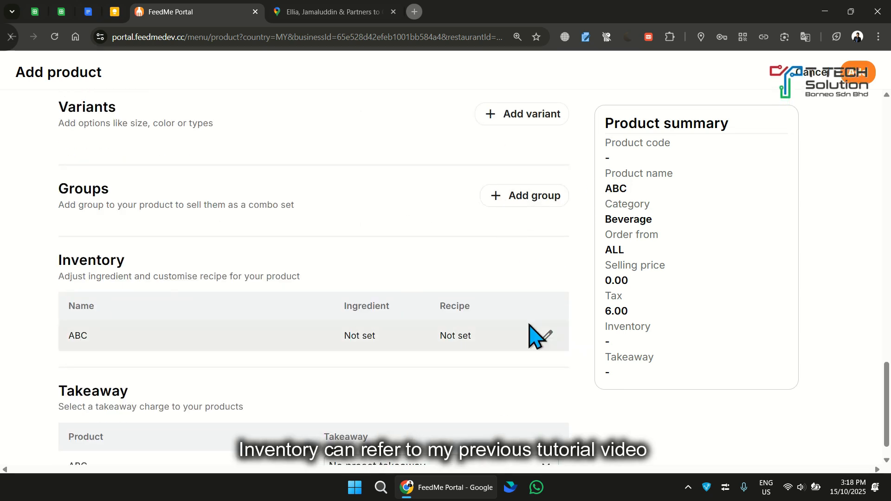
pyautogui.scroll(-1, 436, 328)
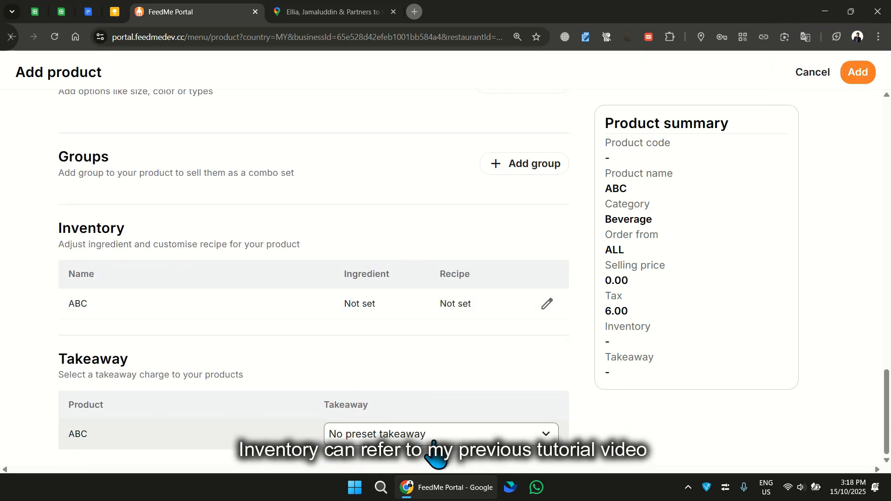
pyautogui.click(388, 436)
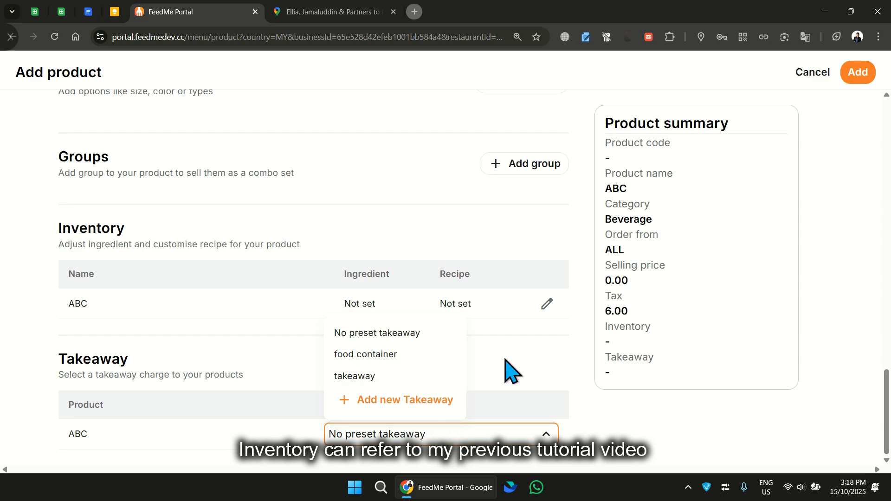
pyautogui.click(518, 357)
# Save ABC to the product list
pyautogui.scroll(10, 518, 356)
pyautogui.click(863, 73)
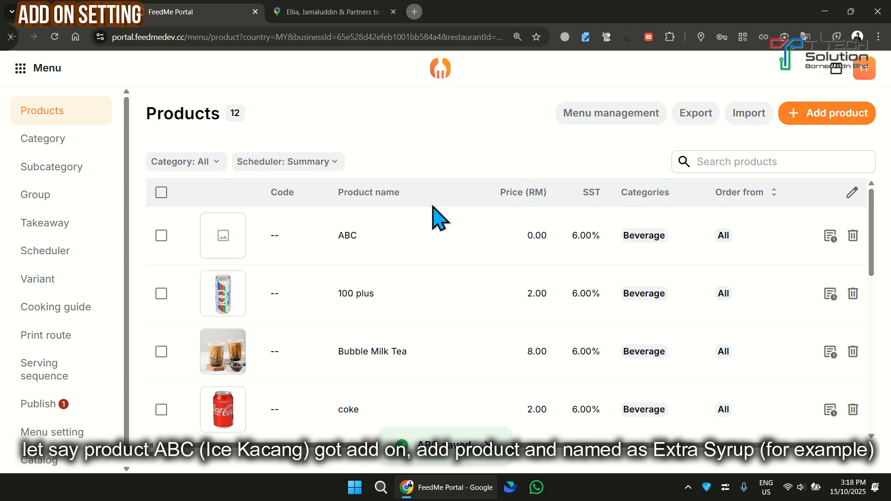
# Start a new add-on product named Extra Syrup with a selling price of 1
pyautogui.click(814, 127)
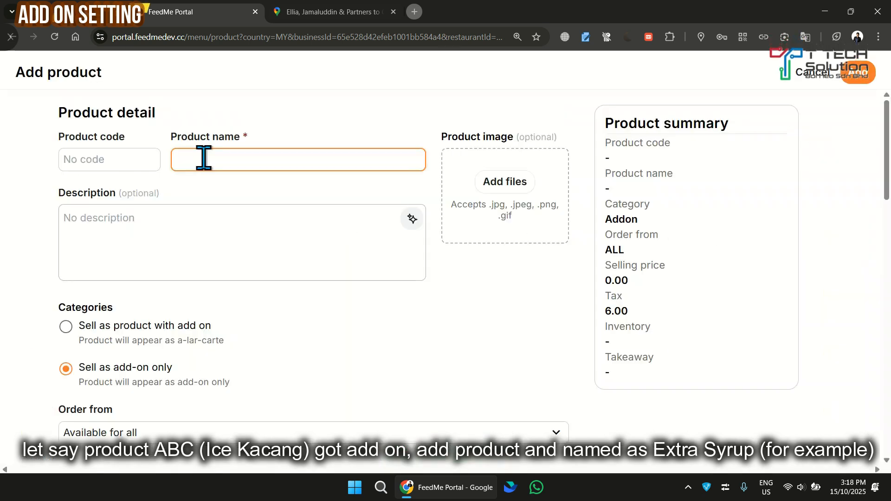
pyautogui.scroll(-2, 195, 314)
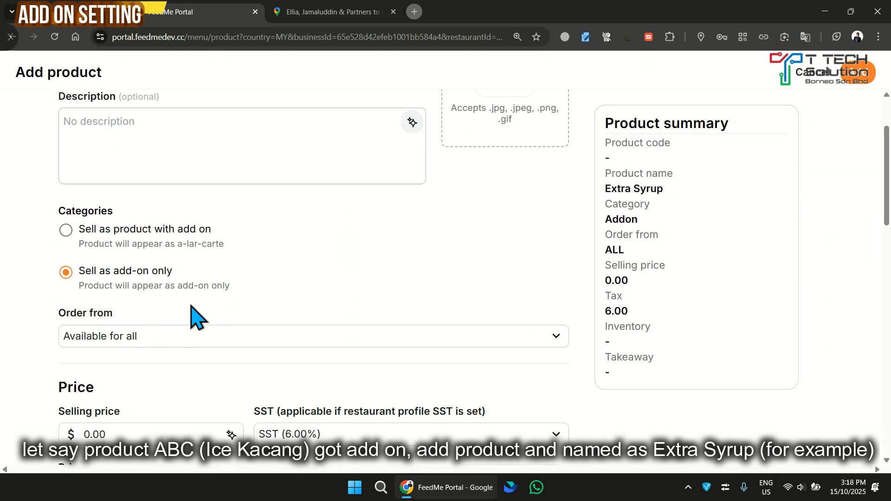
pyautogui.scroll(-4, 139, 290)
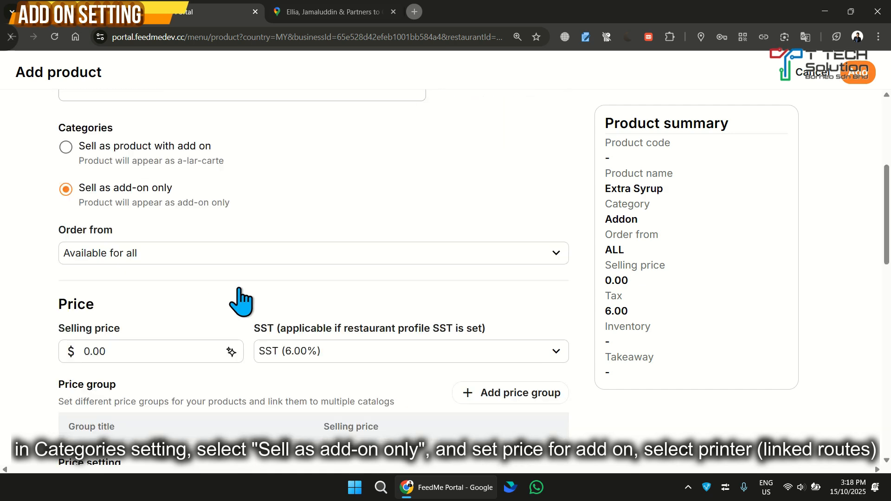
pyautogui.click(126, 241)
pyautogui.write('1')
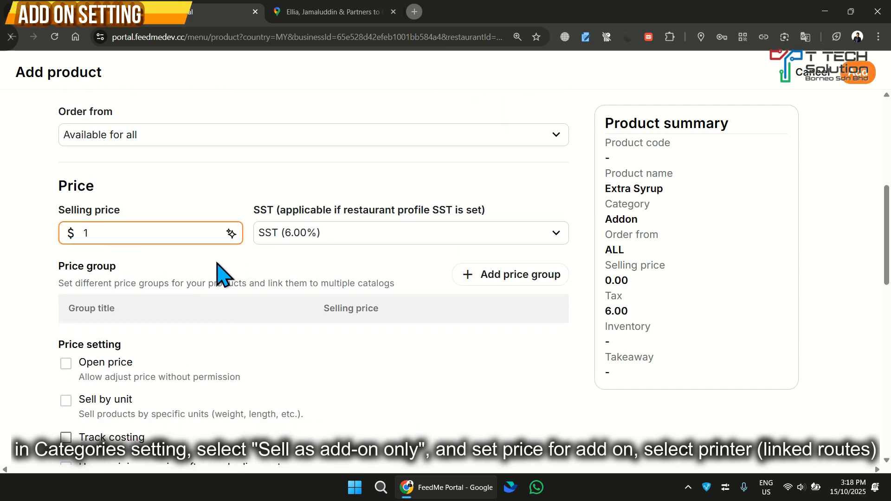
# Link Extra Syrup to the Beverage route and save it as a new product
pyautogui.scroll(-10, 223, 274)
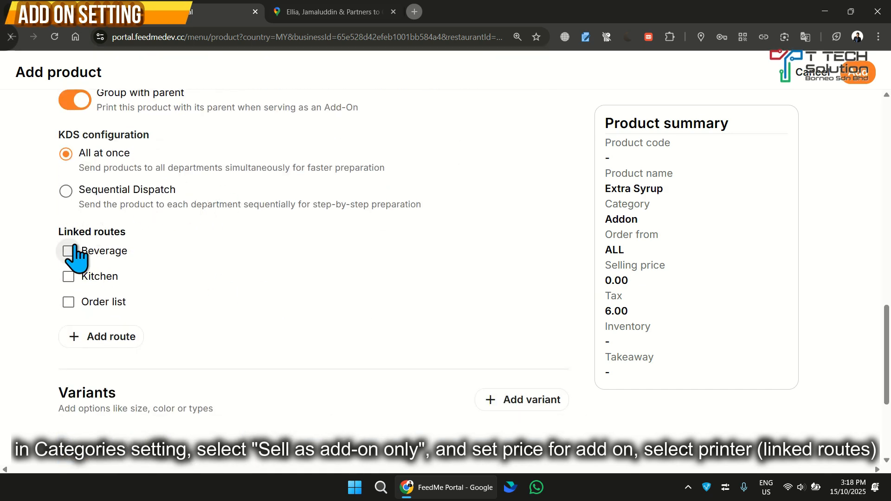
pyautogui.click(70, 252)
pyautogui.scroll(-4, 185, 260)
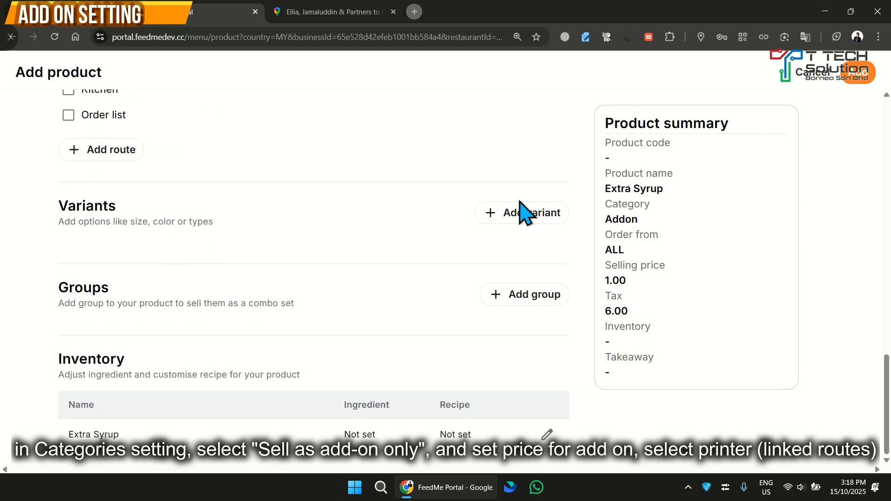
pyautogui.click(859, 78)
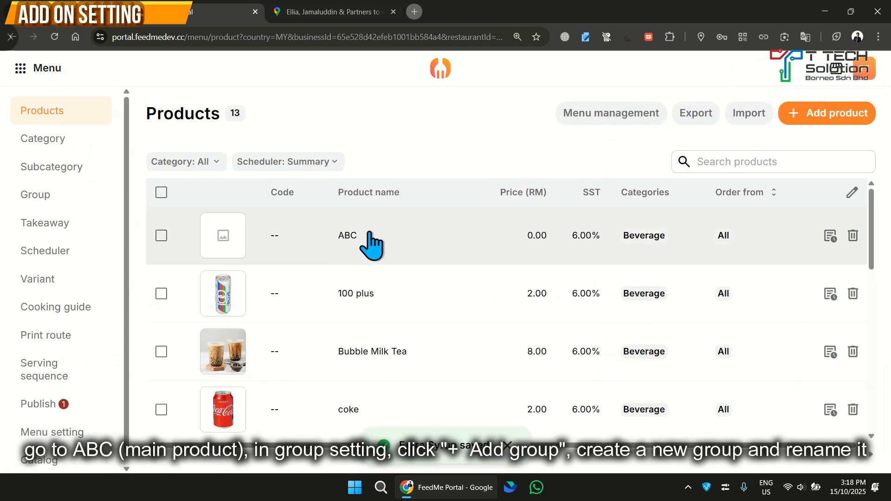
# Open the product ABC for editing and start a new group named ABC with minimum select 0 and maximum select 1
pyautogui.click(387, 232)
pyautogui.scroll(-10, 258, 273)
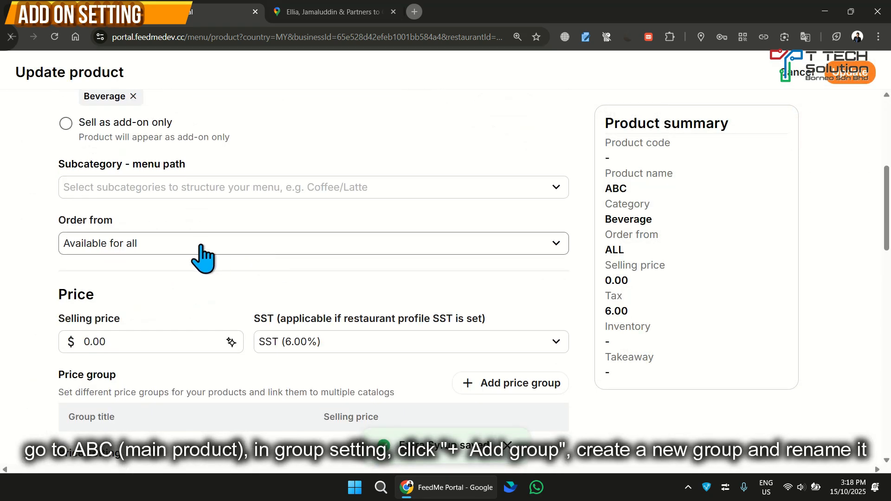
pyautogui.scroll(-13, 88, 257)
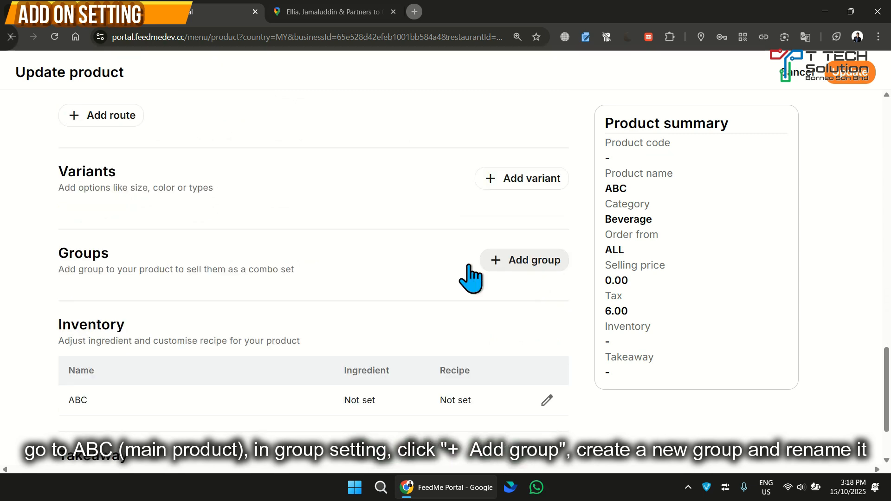
pyautogui.click(543, 260)
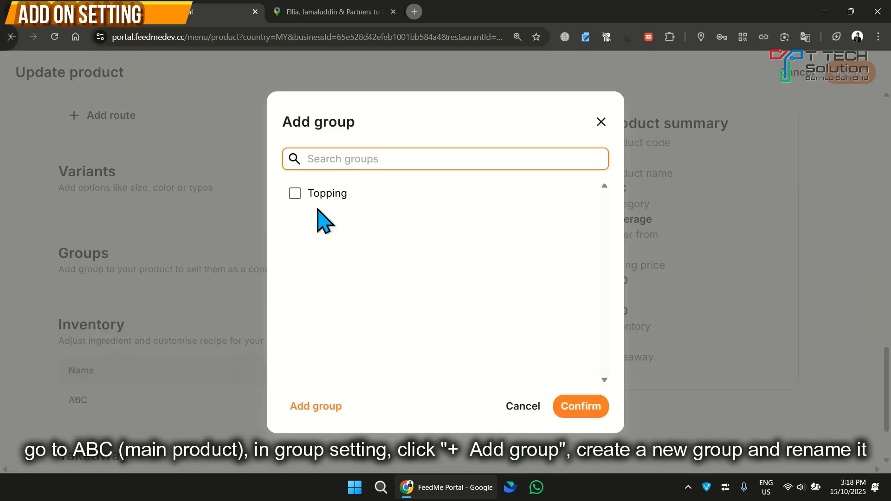
pyautogui.click(330, 409)
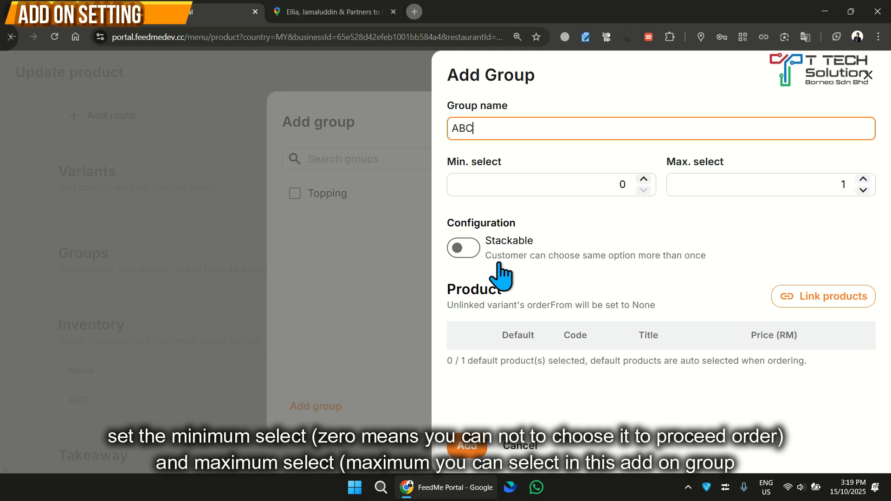
# Link the add-ons Extra Syrup and Cincau to the new ABC group and save the group
pyautogui.click(813, 300)
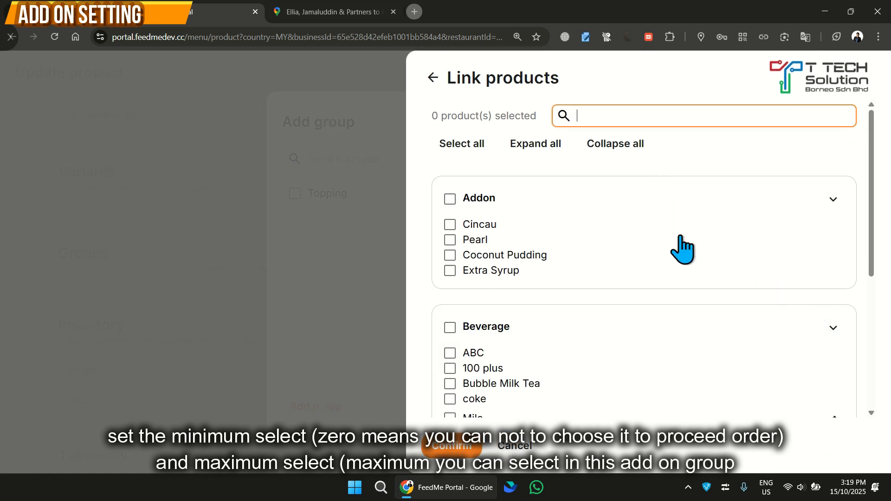
pyautogui.scroll(-5, 610, 269)
pyautogui.scroll(5, 613, 269)
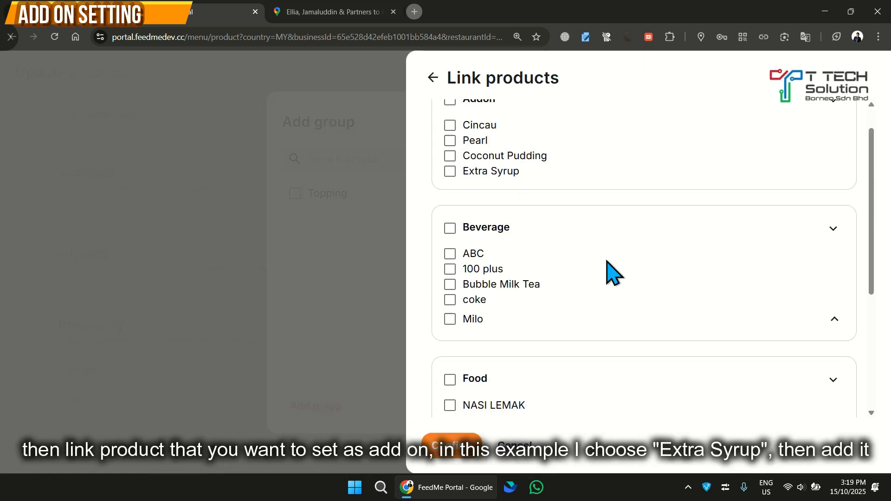
pyautogui.click(451, 271)
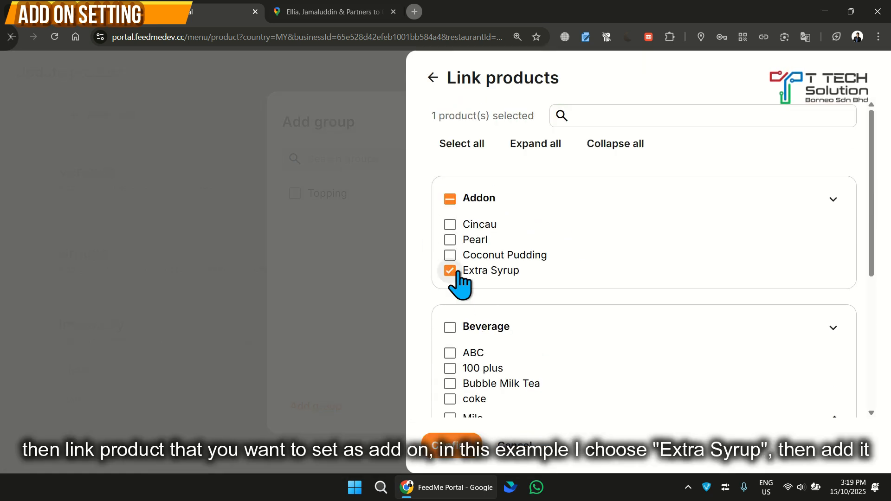
pyautogui.click(452, 226)
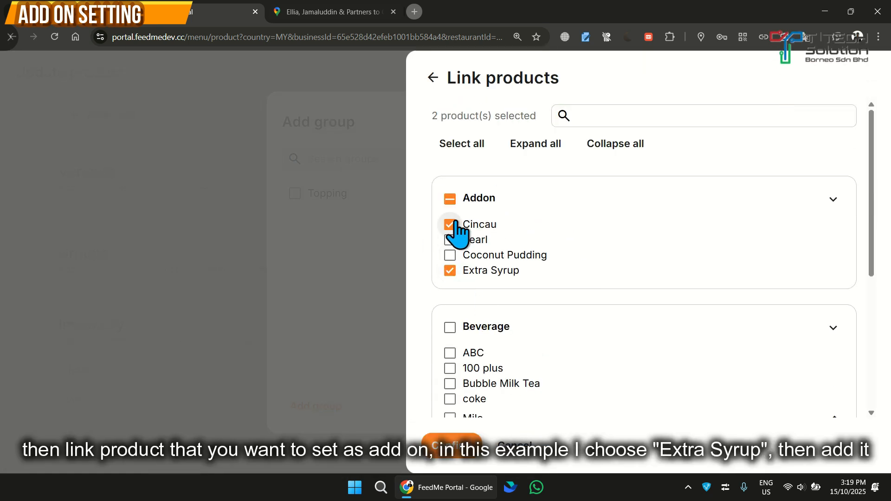
pyautogui.click(447, 452)
pyautogui.scroll(-1, 742, 320)
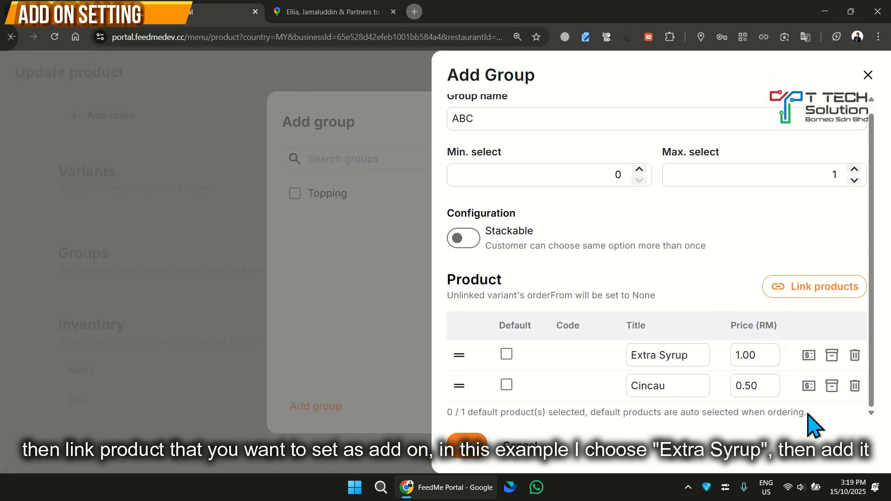
pyautogui.click(470, 449)
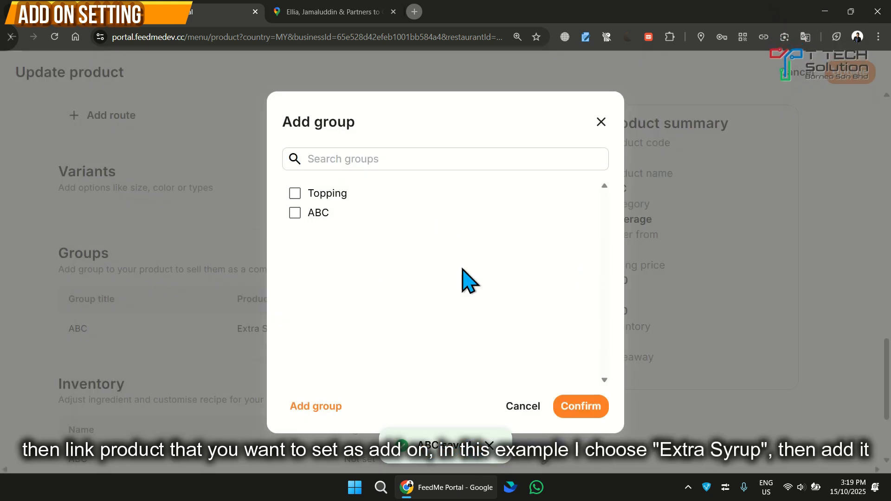
# Assign the ABC group to the product ABC and save the product update
pyautogui.click(295, 213)
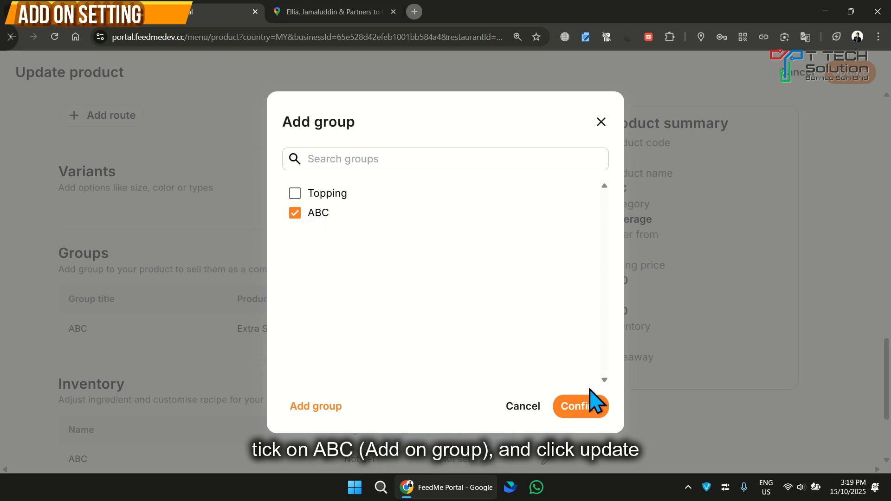
pyautogui.click(583, 406)
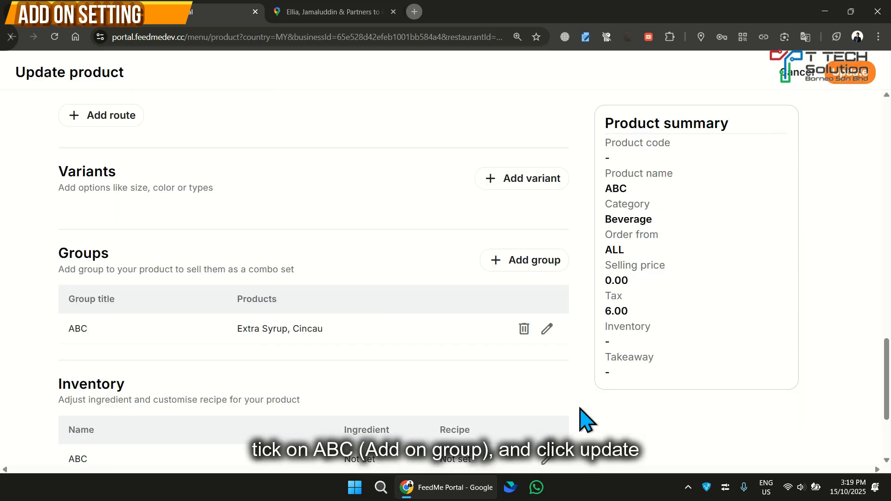
pyautogui.click(853, 73)
# Filter the product list by the Addon category to check for Extra Syrup, and reset the filter to all categories
pyautogui.click(213, 167)
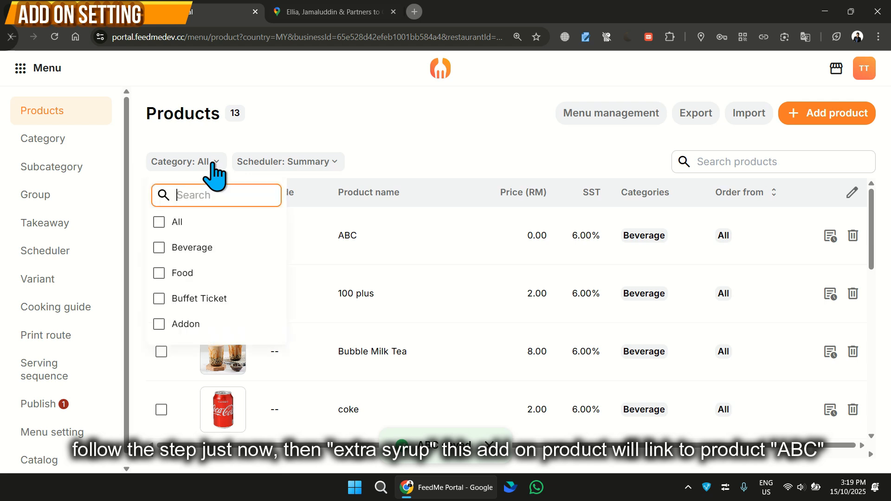
pyautogui.click(176, 325)
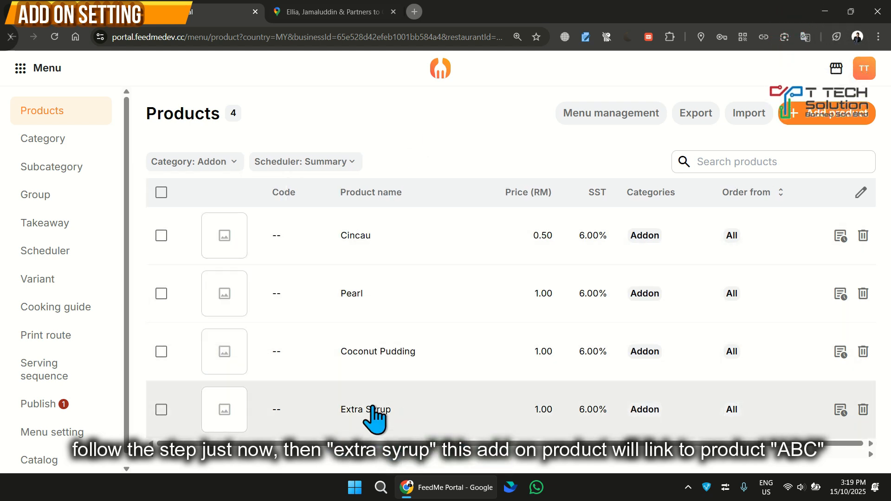
pyautogui.click(218, 163)
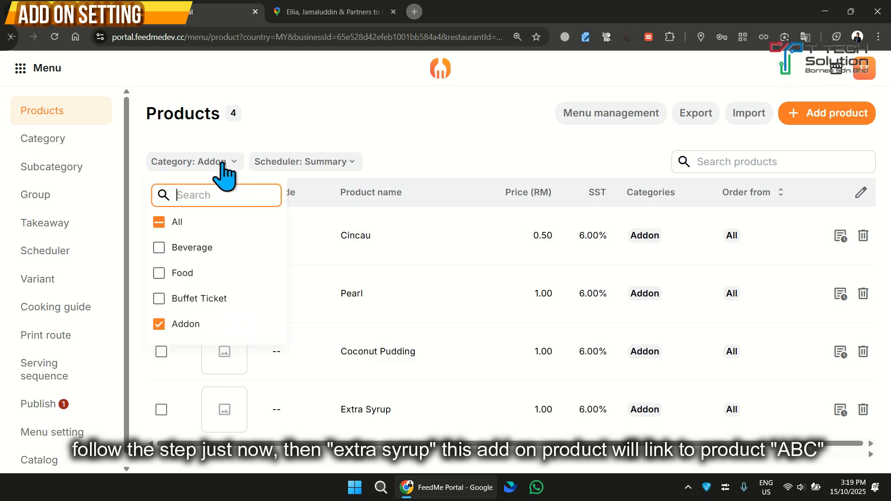
pyautogui.click(159, 224)
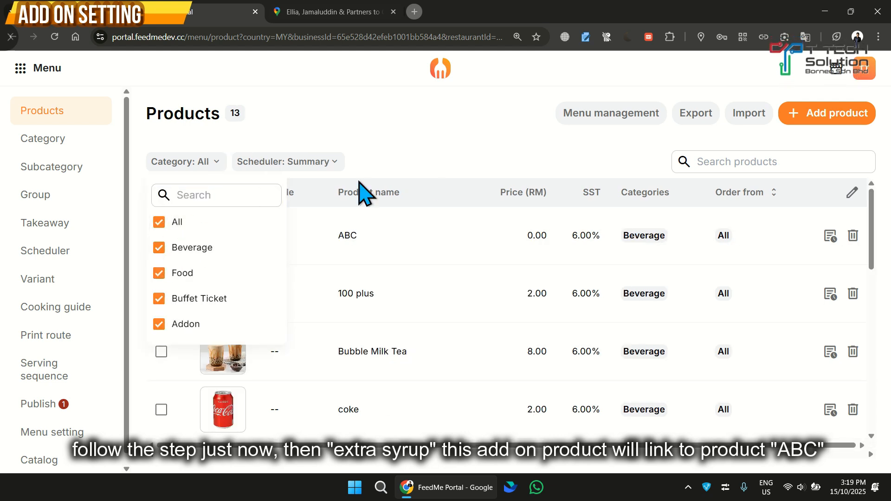
pyautogui.click(438, 147)
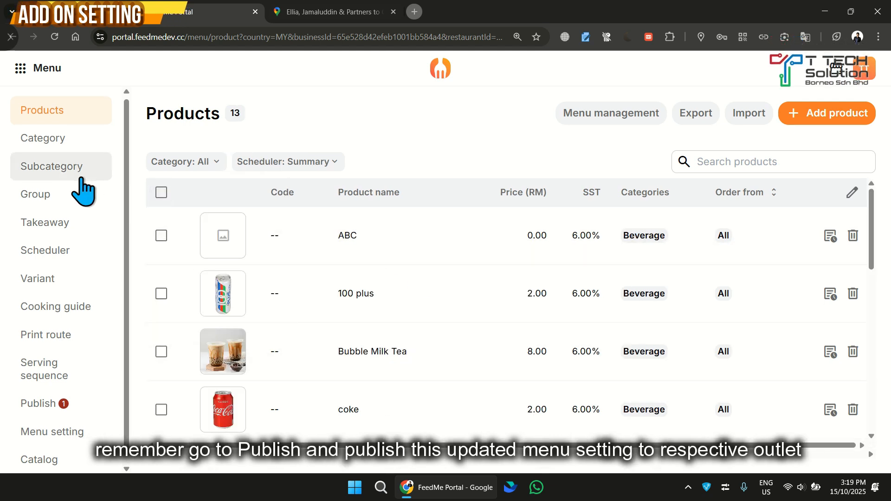
# Publish the updated menu to the T Tech Cafe restaurant
pyautogui.click(40, 395)
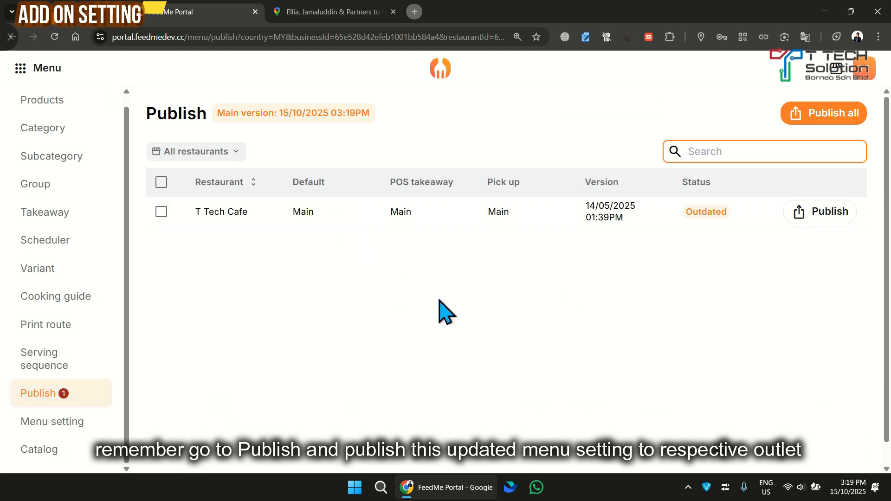
pyautogui.click(824, 214)
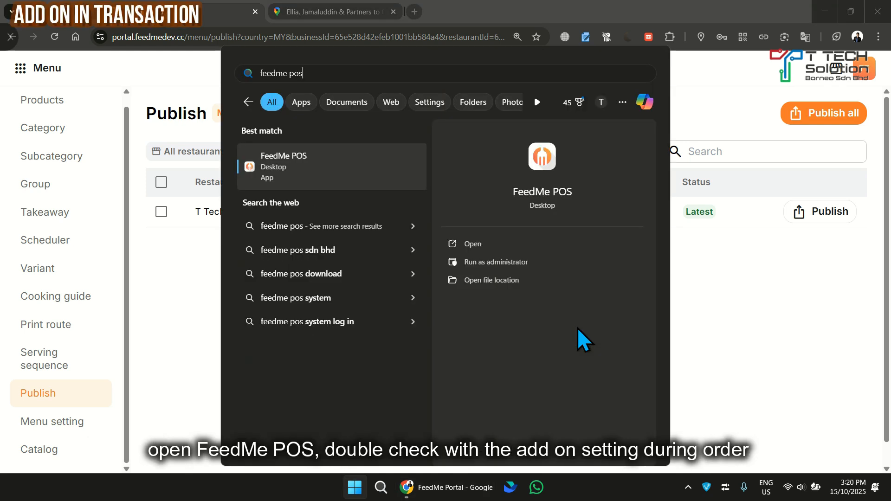
# Launch FeedMe POS, log in with the staff PIN and open table T03 for ordering
pyautogui.click(330, 175)
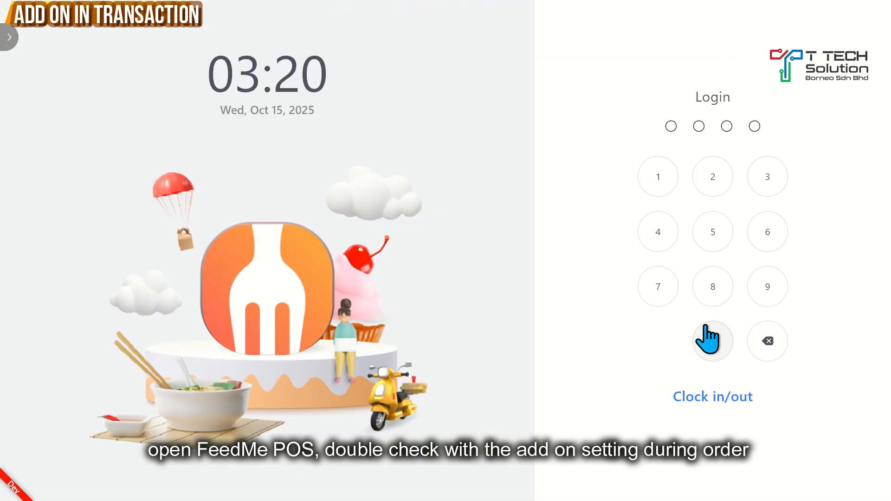
pyautogui.click(705, 325)
pyautogui.click(705, 324)
pyautogui.click(704, 325)
pyautogui.click(705, 325)
pyautogui.click(446, 329)
pyautogui.click(260, 74)
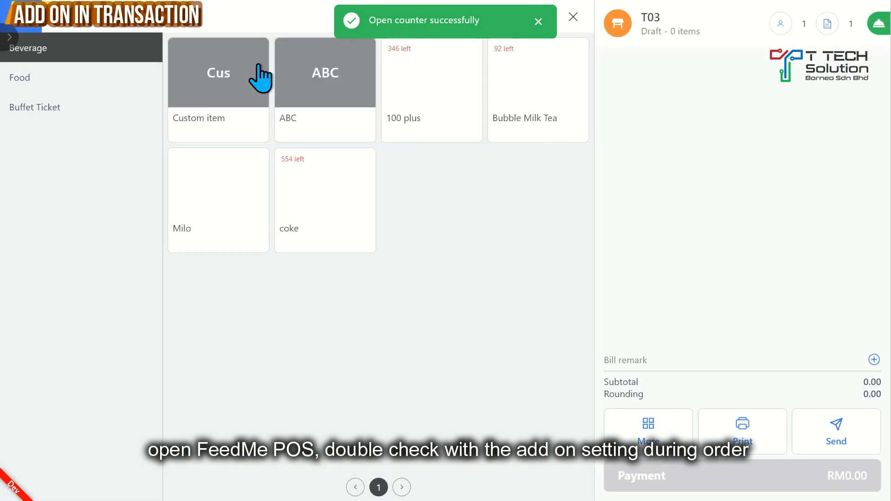
# Add one ABC to the T03 order and choose Extra Syrup from its add-on group, trying Cincau as the alternative
pyautogui.click(321, 91)
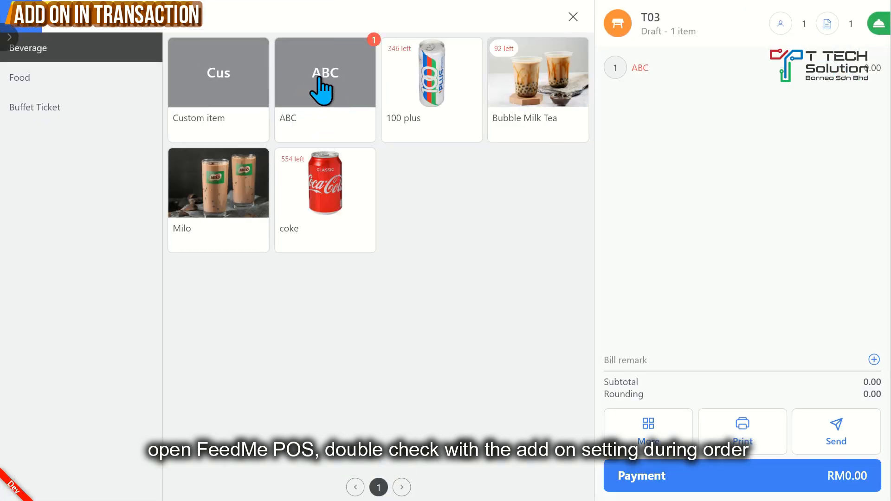
pyautogui.click(633, 68)
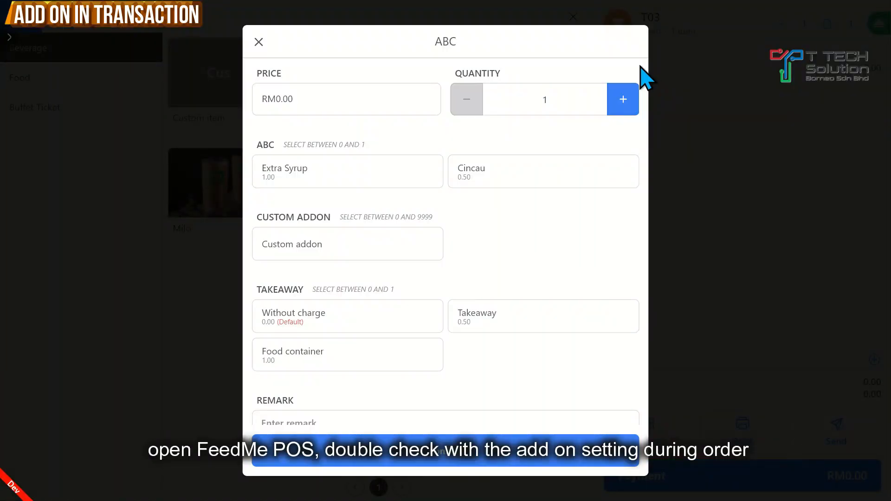
pyautogui.click(337, 181)
pyautogui.click(478, 185)
pyautogui.click(362, 182)
pyautogui.click(502, 186)
pyautogui.click(380, 186)
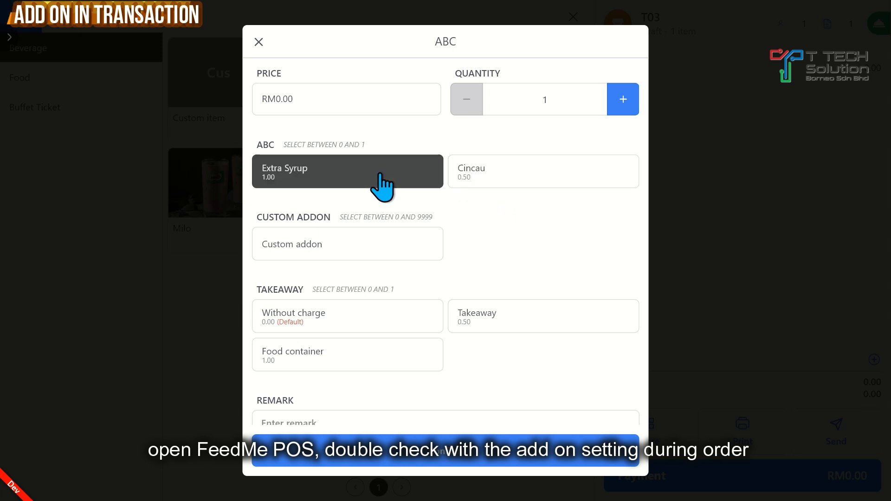
pyautogui.click(431, 459)
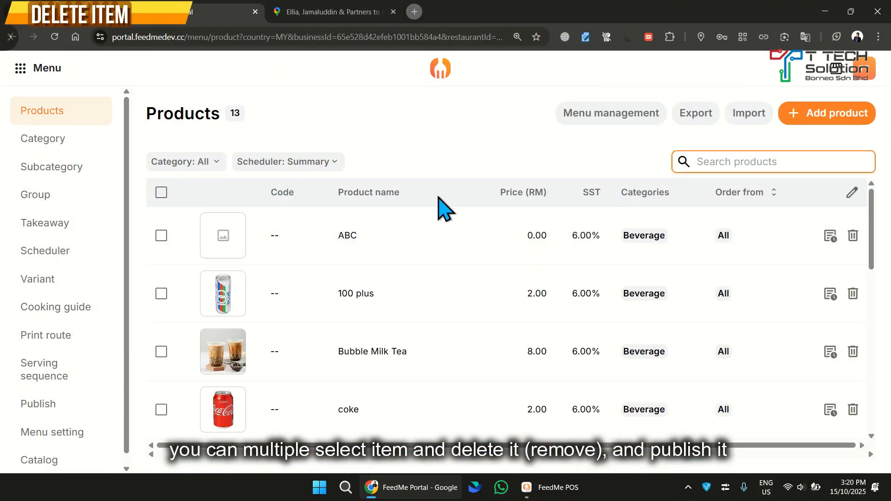
# Remove the product ABC from the FeedMe Portal product list and publish the updated menu to all restaurants
pyautogui.click(161, 235)
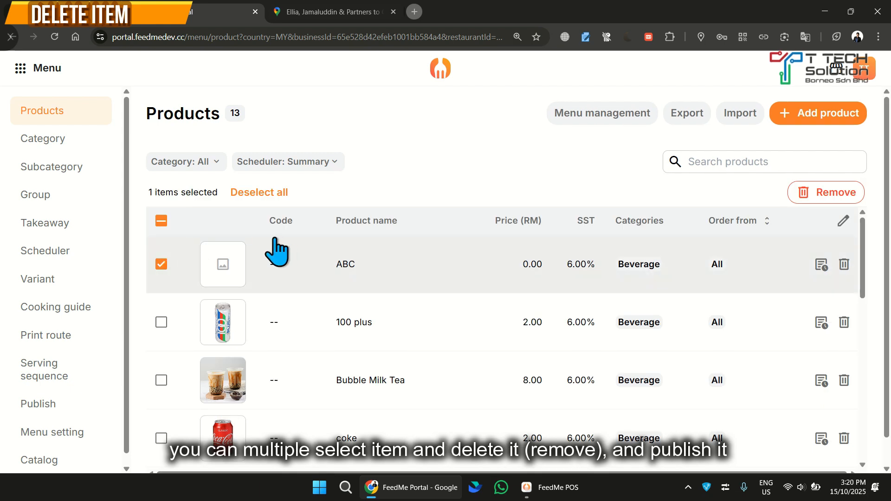
pyautogui.click(805, 201)
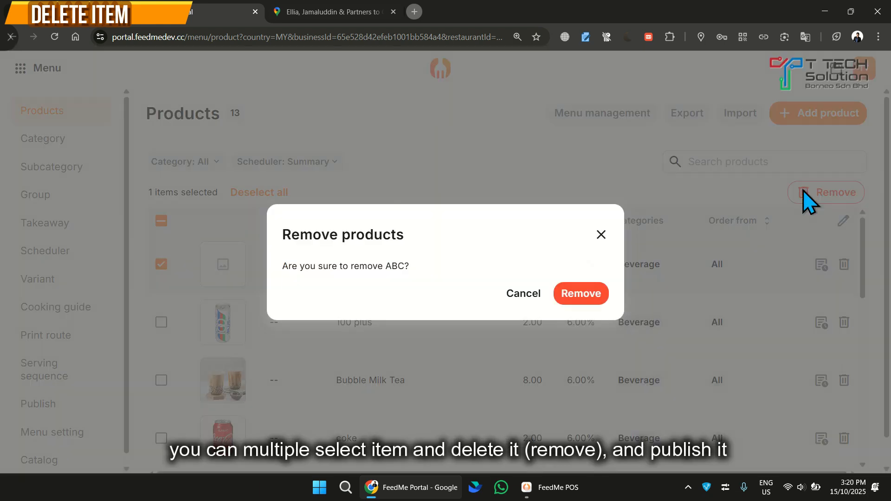
pyautogui.click(579, 295)
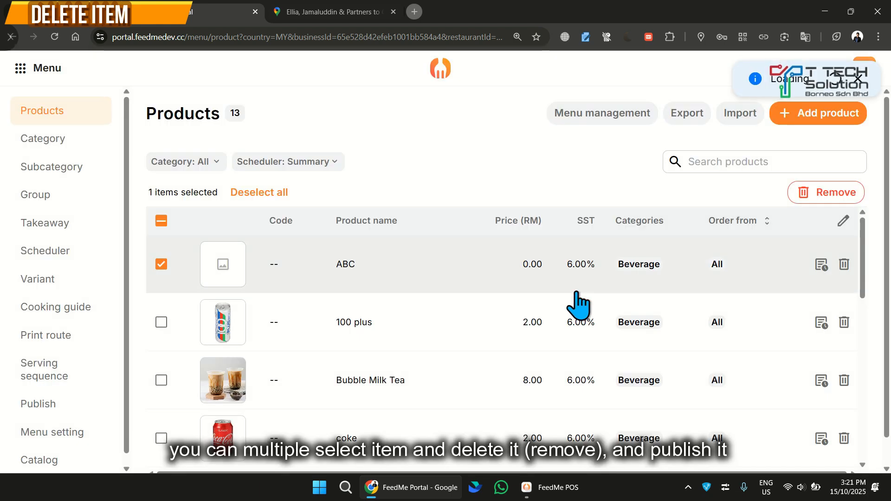
pyautogui.click(41, 403)
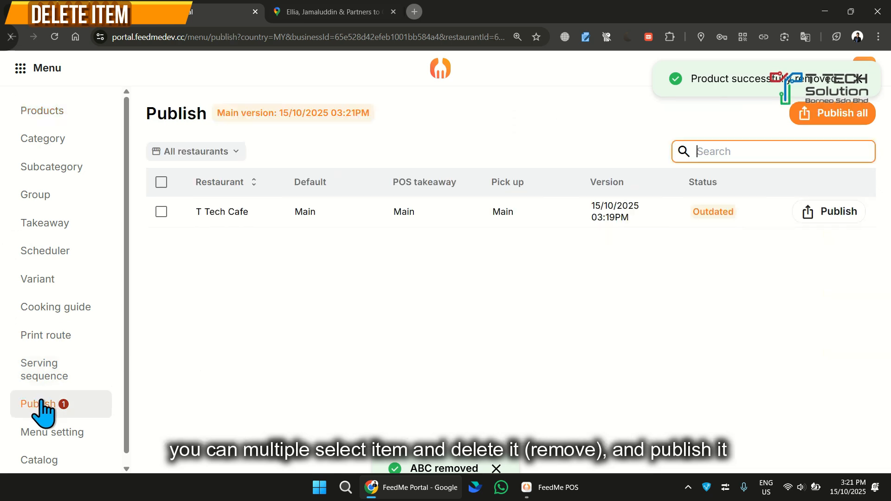
pyautogui.click(826, 114)
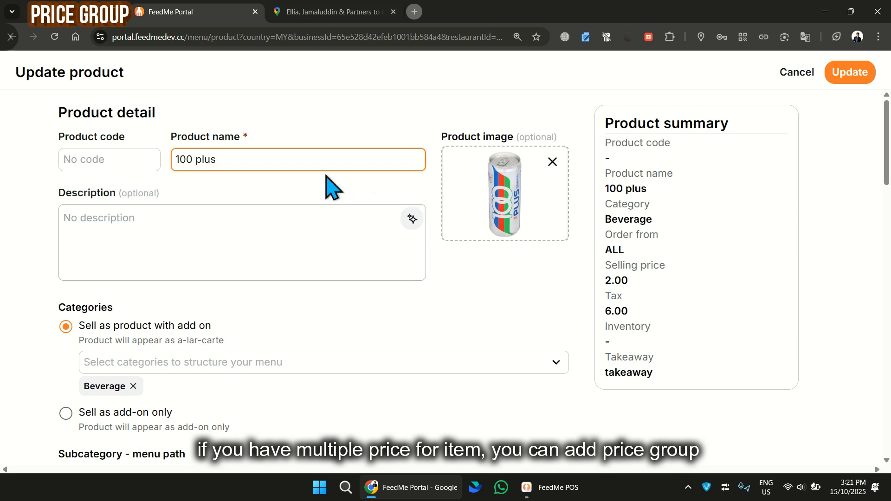
# Add a price group titled Retail to the 100 plus product, set its selling price to 1.5 and save the product
pyautogui.scroll(-9, 483, 261)
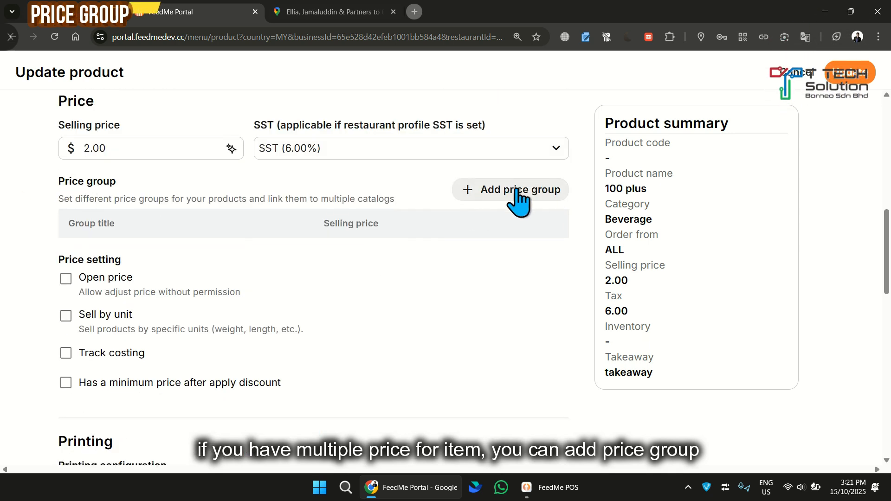
pyautogui.click(538, 199)
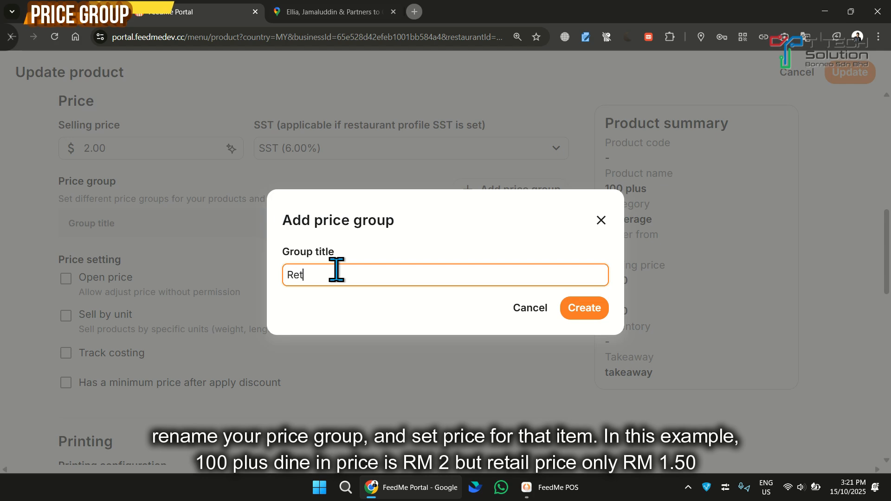
pyautogui.scroll(10, 232, 245)
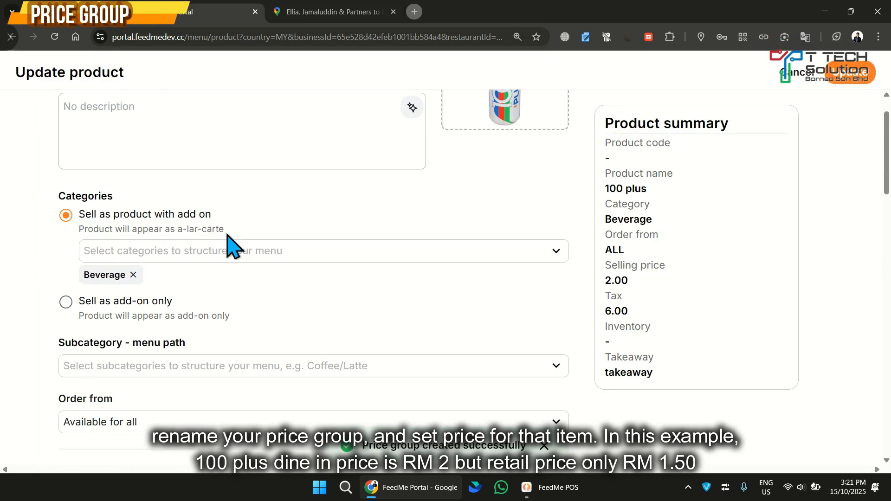
pyautogui.scroll(-6, 209, 159)
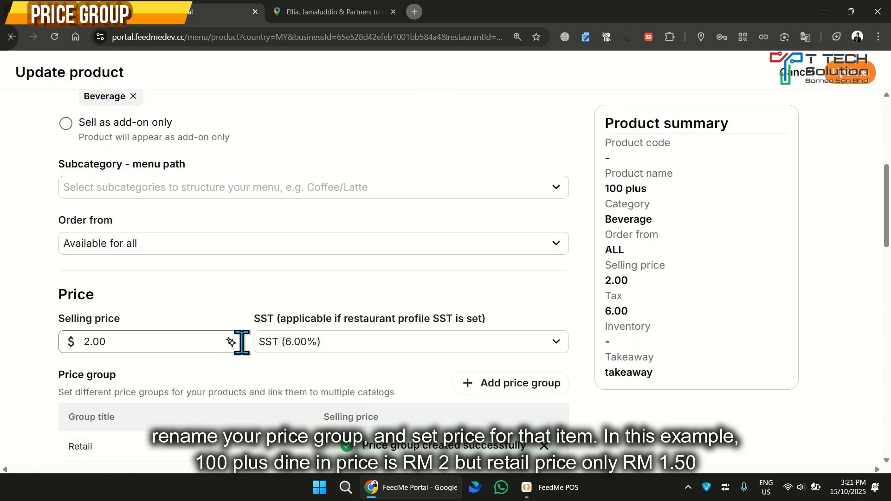
pyautogui.scroll(-4, 297, 325)
pyautogui.click(359, 255)
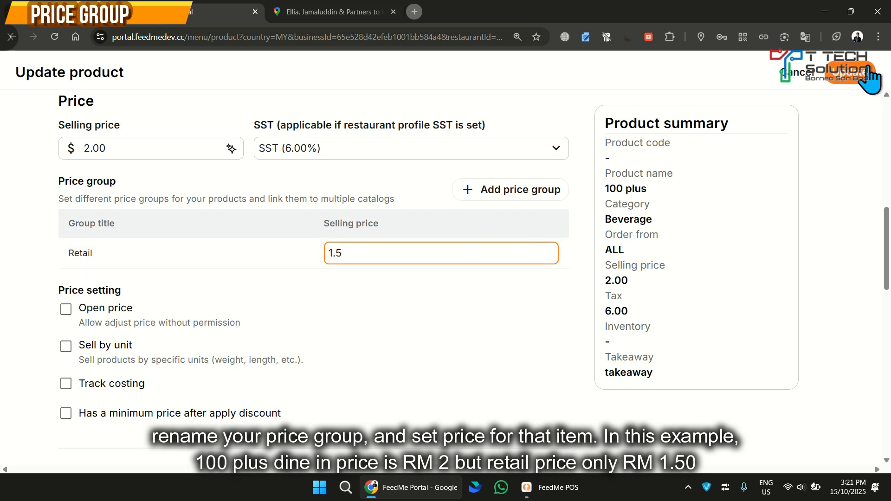
pyautogui.click(851, 72)
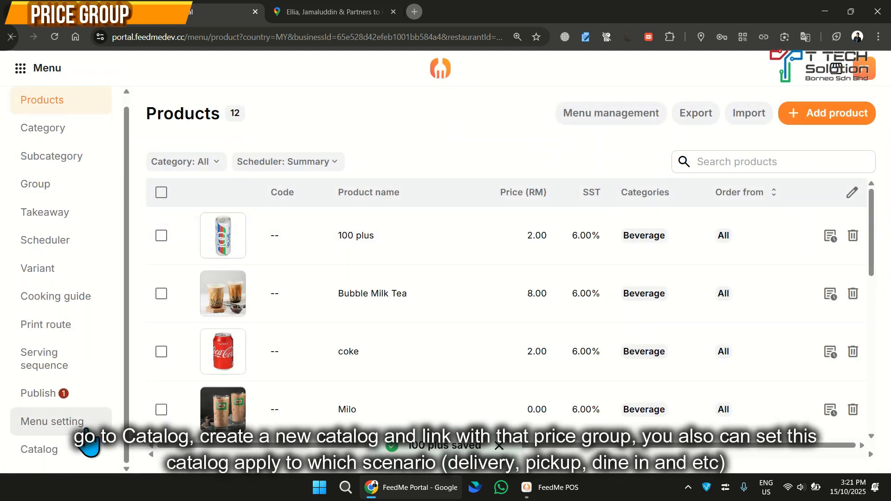
# Create a catalog named Retail with automatic tax calculation and link it to the Retail price group
pyautogui.click(43, 457)
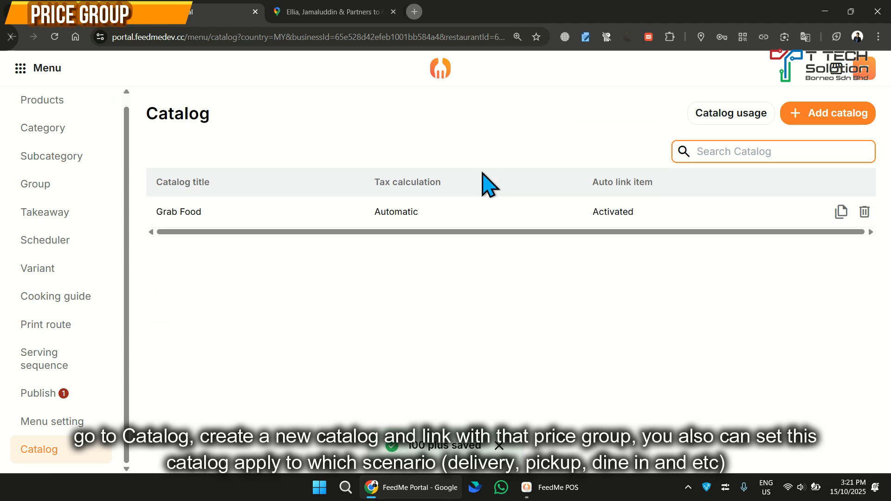
pyautogui.click(814, 122)
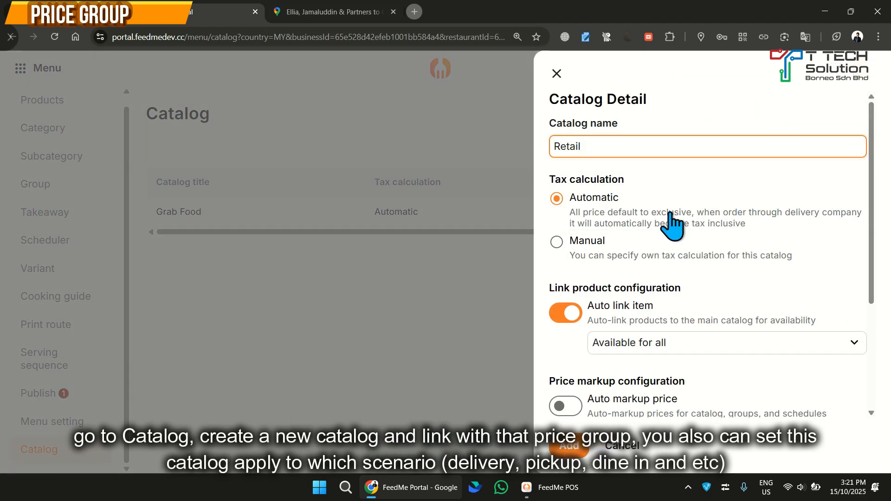
pyautogui.scroll(-3, 668, 214)
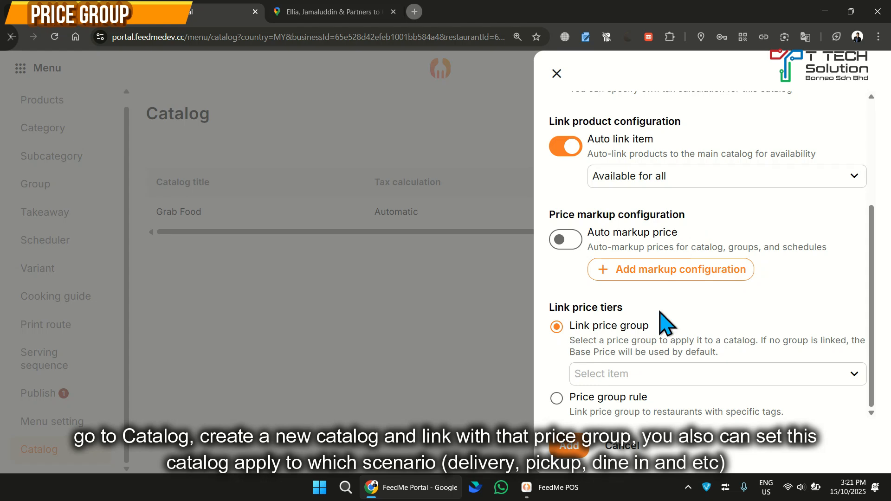
pyautogui.click(681, 374)
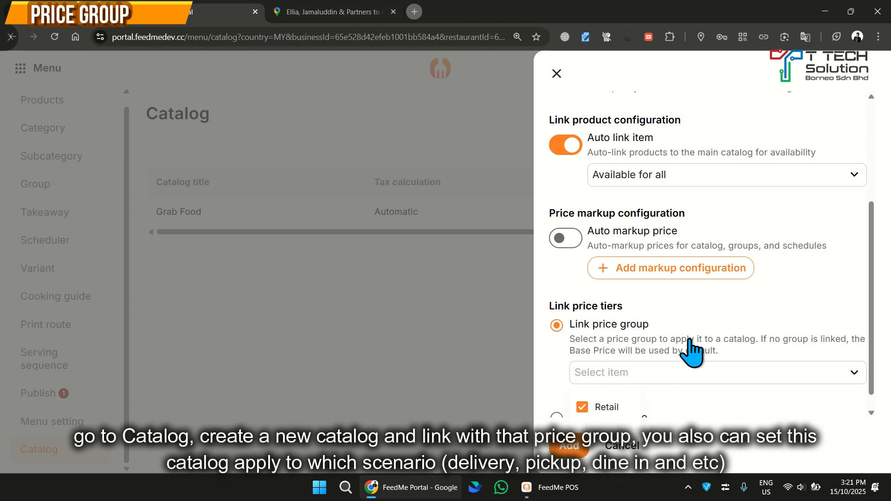
pyautogui.scroll(-1, 689, 339)
pyautogui.click(569, 448)
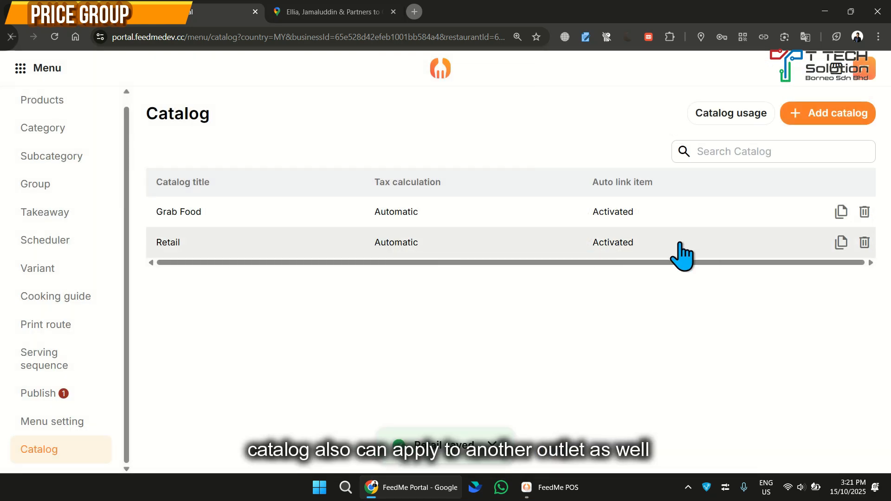
# Examine the Retail catalog's linked products, categories, groups, takeaway entries and settings
pyautogui.click(228, 241)
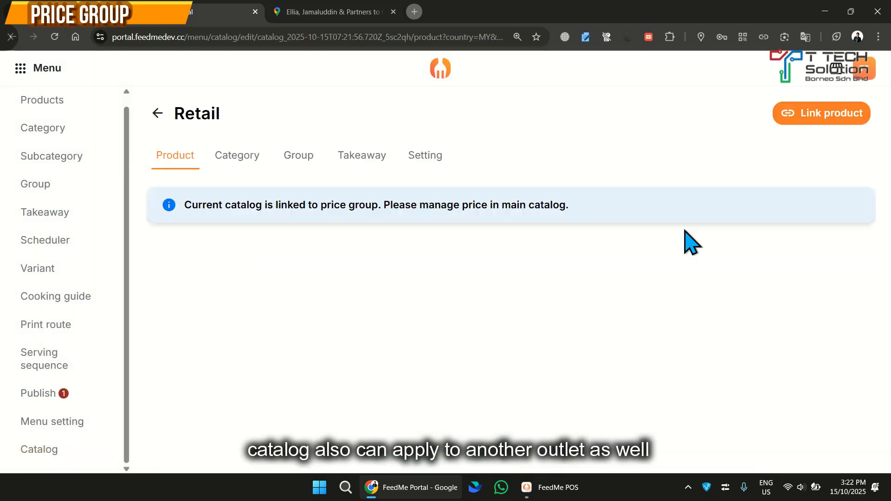
pyautogui.scroll(-3, 497, 278)
pyautogui.scroll(3, 487, 304)
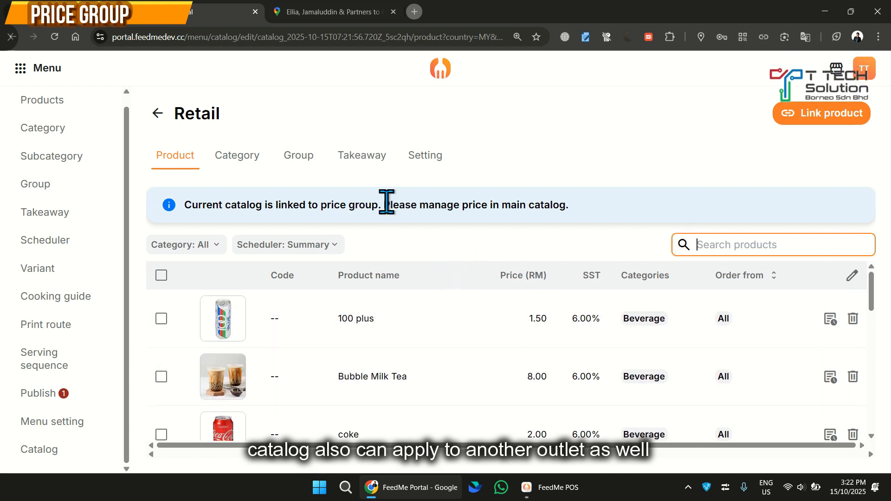
pyautogui.click(236, 155)
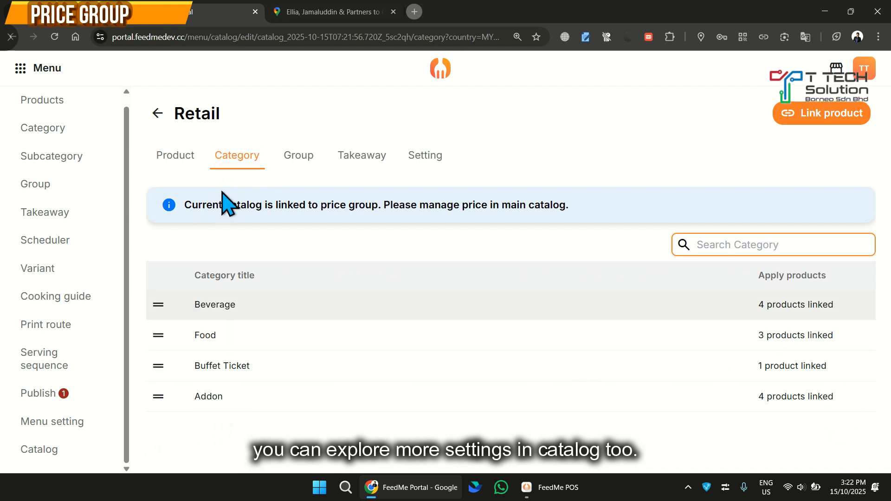
pyautogui.click(296, 158)
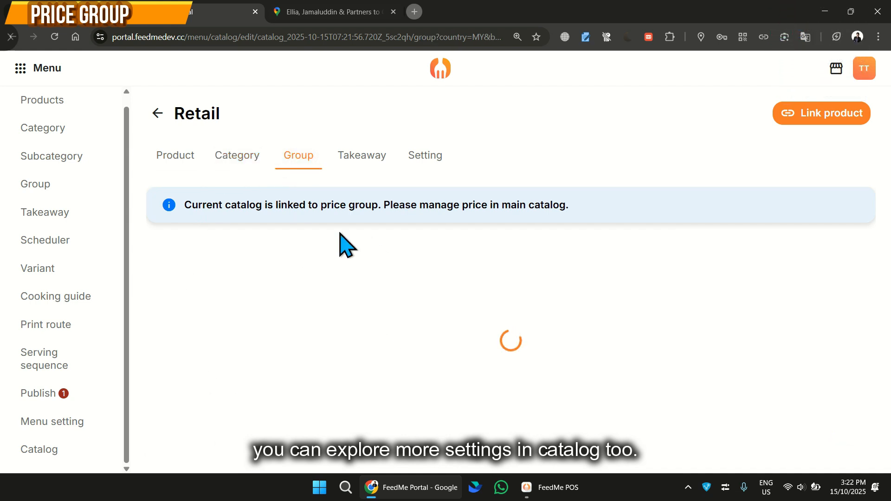
pyautogui.click(362, 156)
pyautogui.click(424, 158)
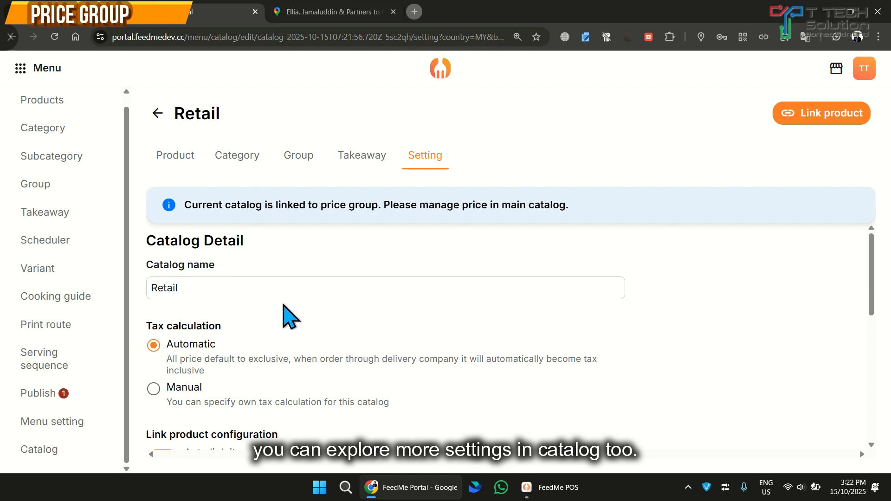
# Try enabling auto markup price for the Retail catalog with a markup configuration limited to custom products
pyautogui.scroll(-6, 414, 372)
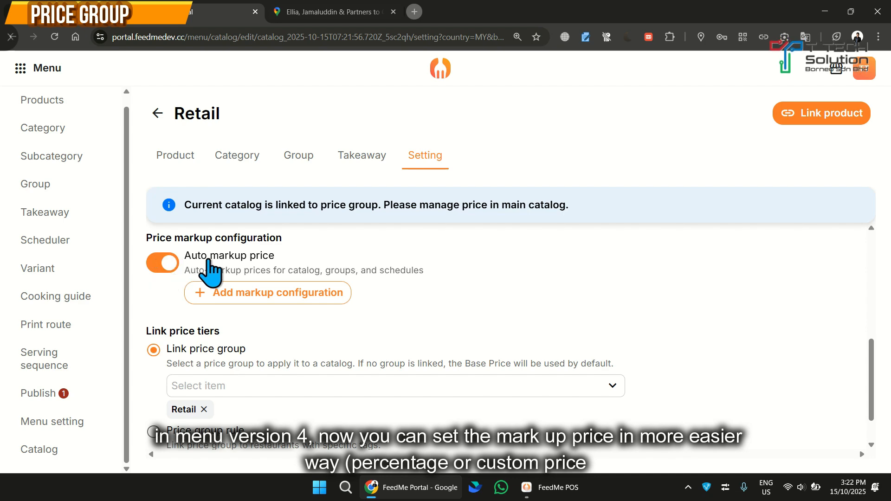
pyautogui.click(258, 293)
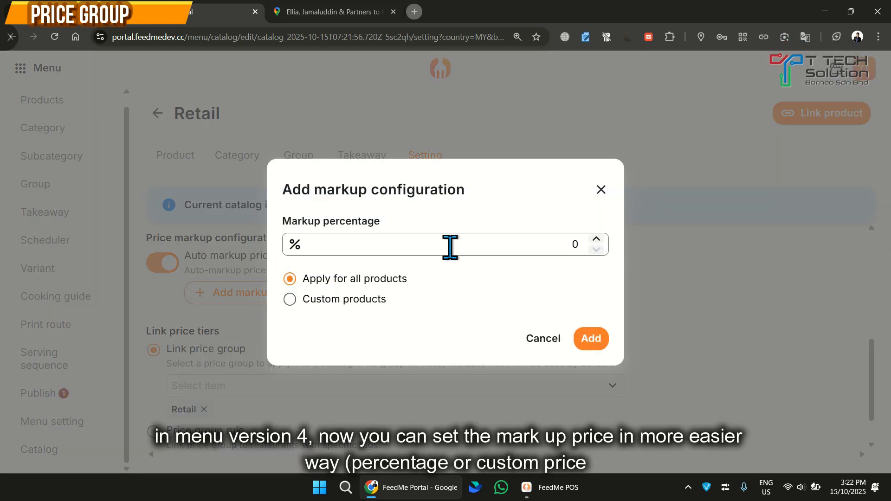
pyautogui.click(331, 300)
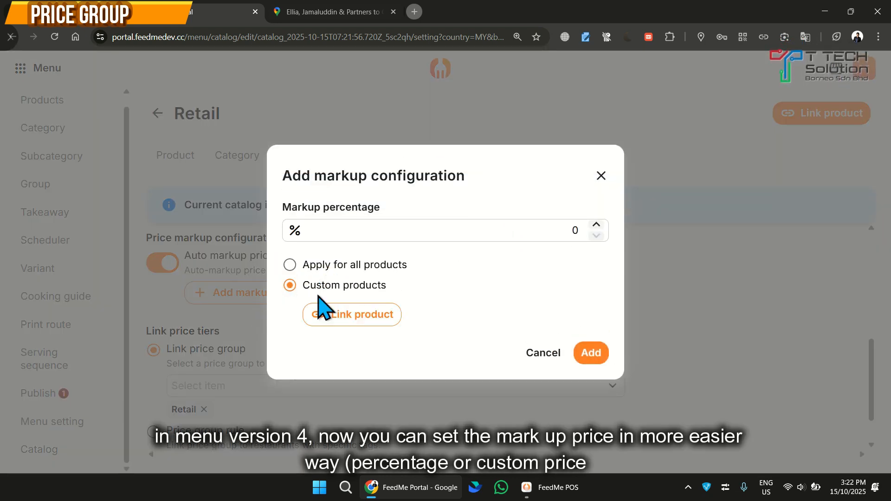
pyautogui.click(360, 319)
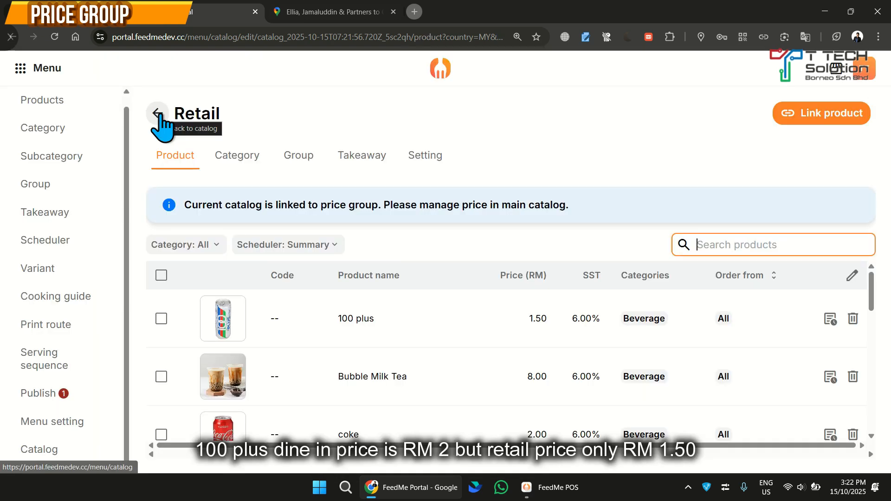
pyautogui.click(158, 115)
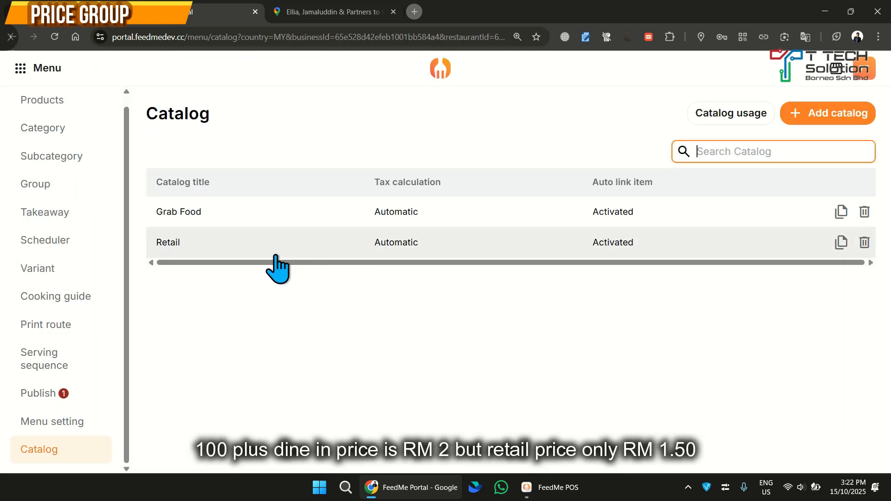
pyautogui.click(299, 250)
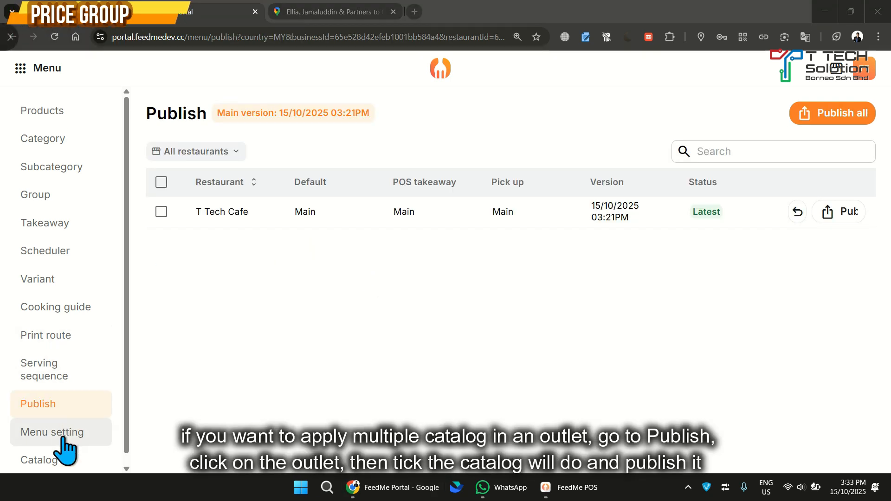
# Assign Retail as an additional catalog to the T Tech Cafe restaurant and publish its menu
pyautogui.scroll(-1, 60, 448)
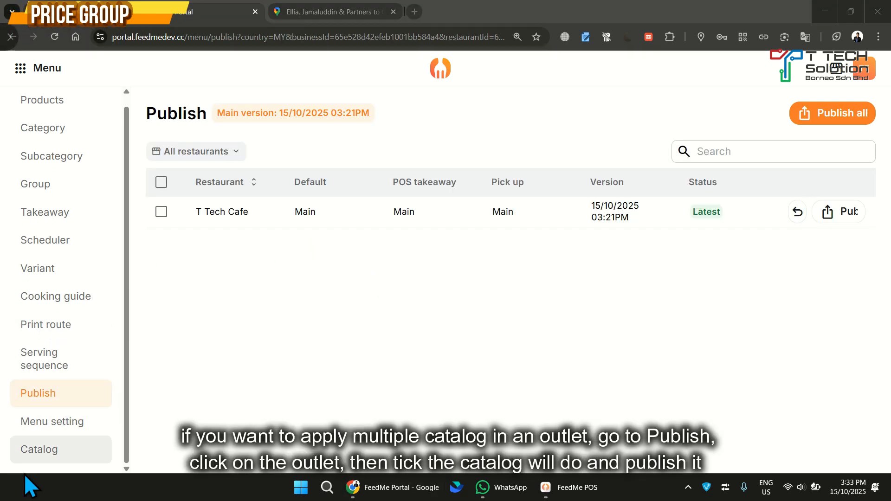
pyautogui.click(345, 212)
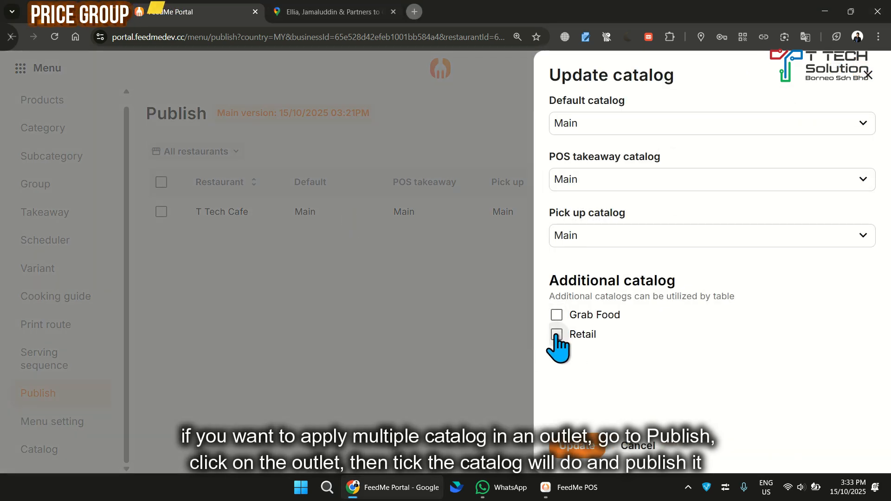
pyautogui.click(575, 447)
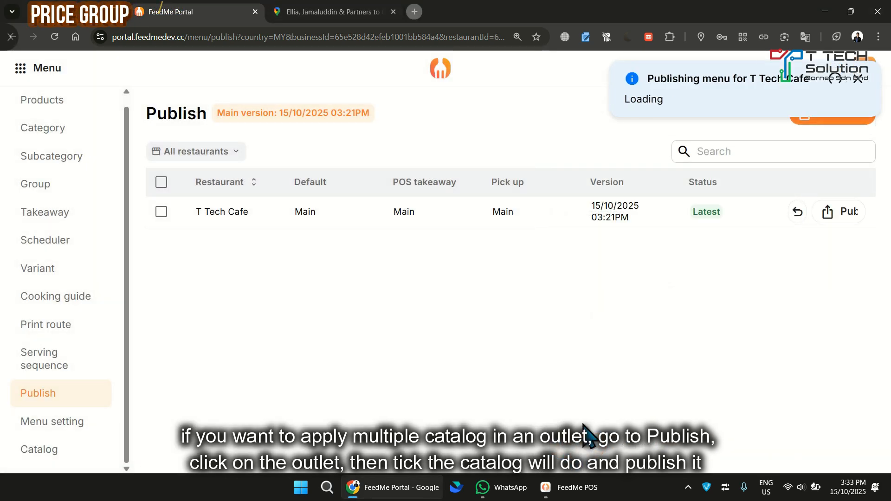
pyautogui.click(837, 212)
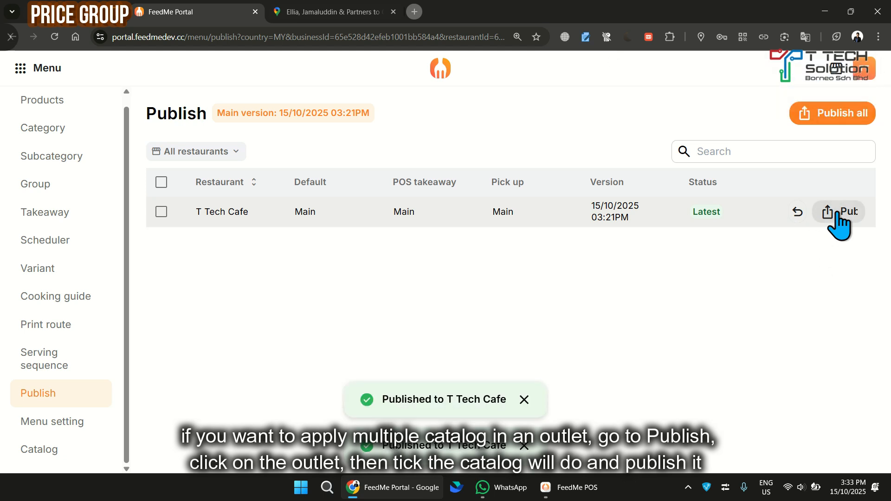
# Switch to FeedMe POS, change table T04's catalog to Retail and add 100 plus to its order
pyautogui.click(578, 488)
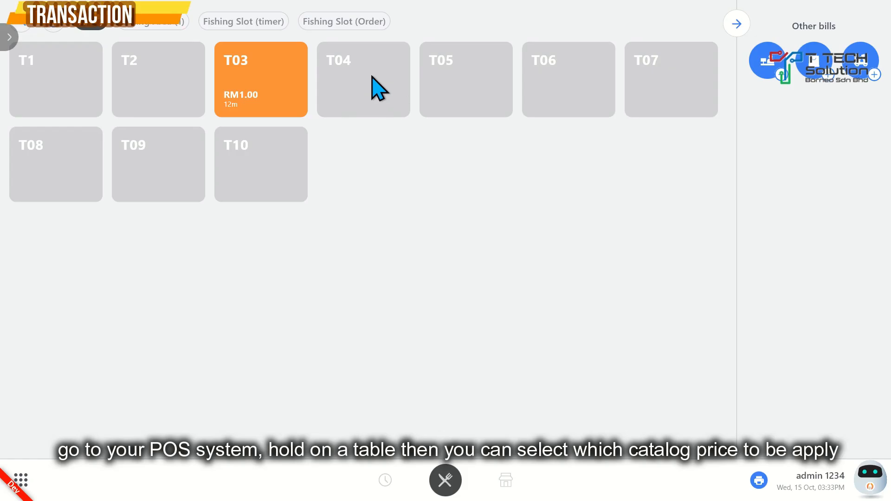
pyautogui.click(373, 78)
pyautogui.click(363, 144)
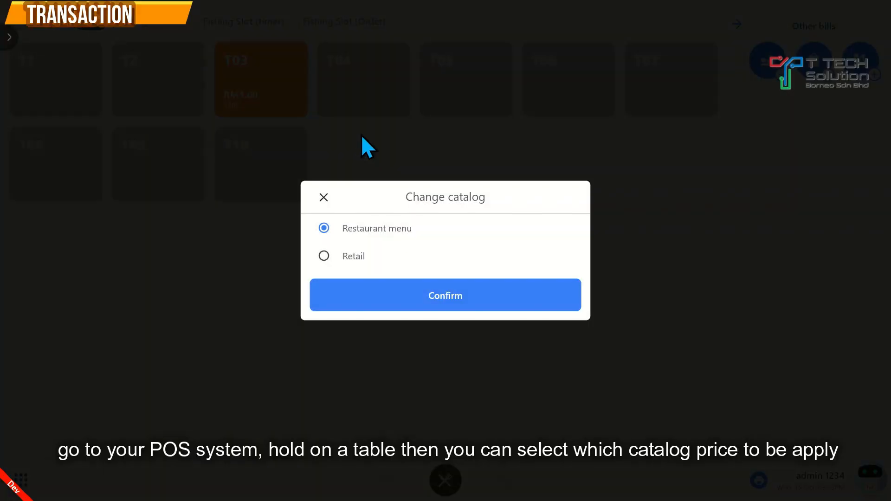
pyautogui.click(346, 259)
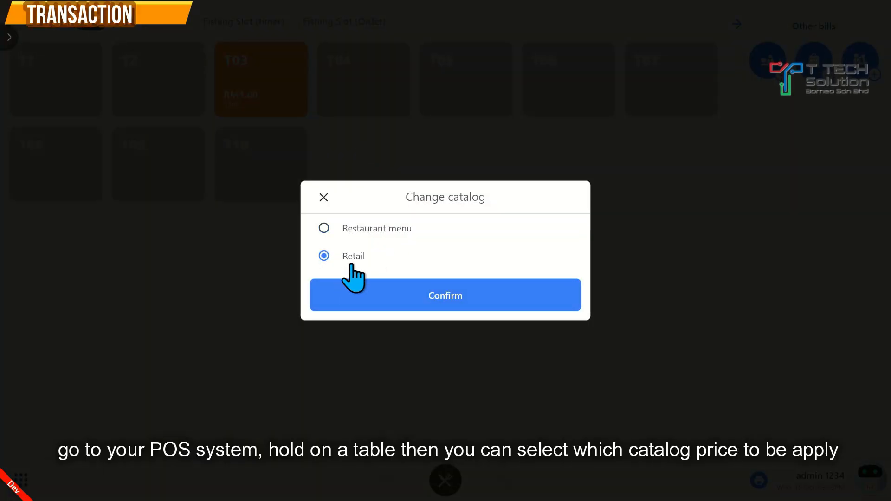
pyautogui.click(418, 299)
pyautogui.click(351, 90)
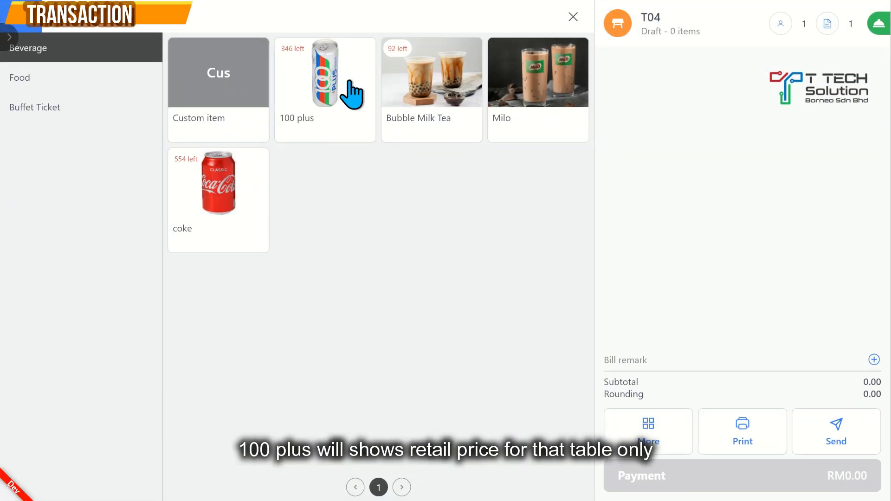
pyautogui.click(335, 92)
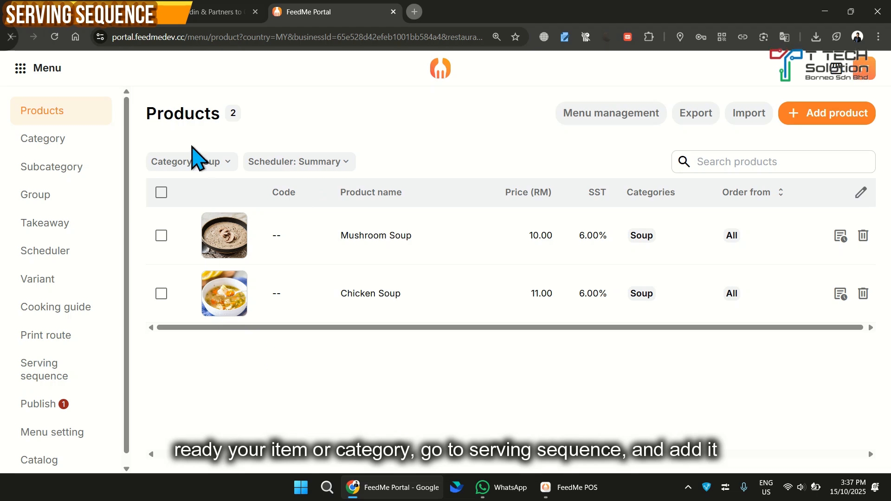
# Add a serving sequence named Soup that includes every product in the Soup category
pyautogui.click(195, 162)
pyautogui.click(328, 139)
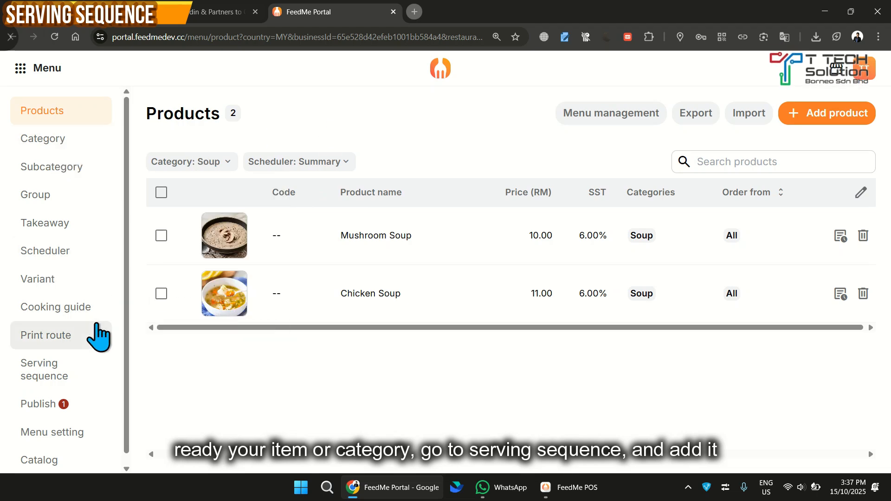
pyautogui.click(71, 375)
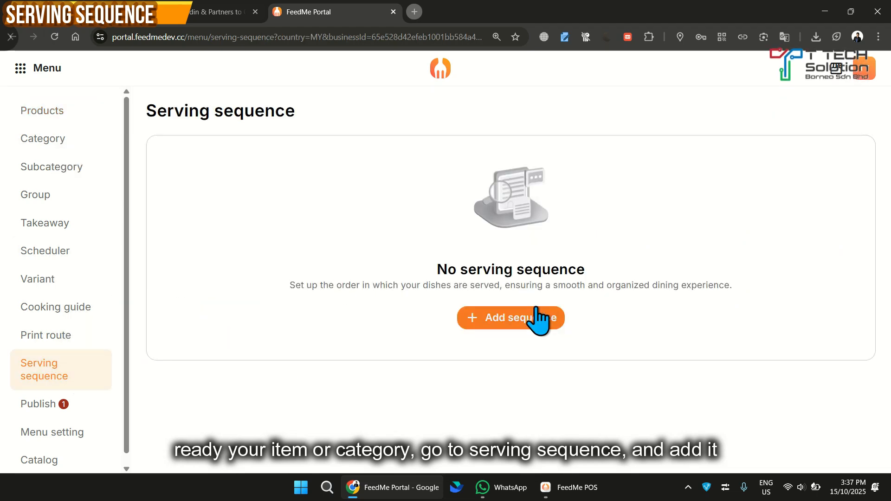
pyautogui.click(514, 320)
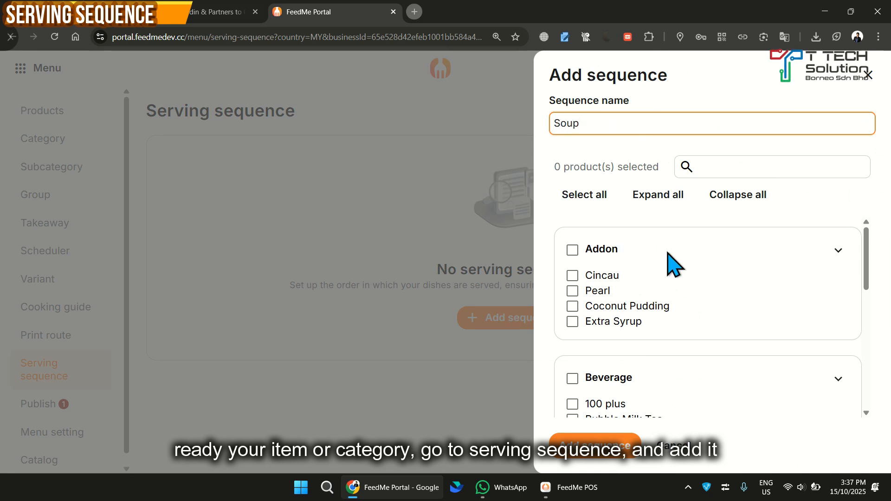
pyautogui.scroll(-2, 727, 282)
pyautogui.scroll(-4, 727, 282)
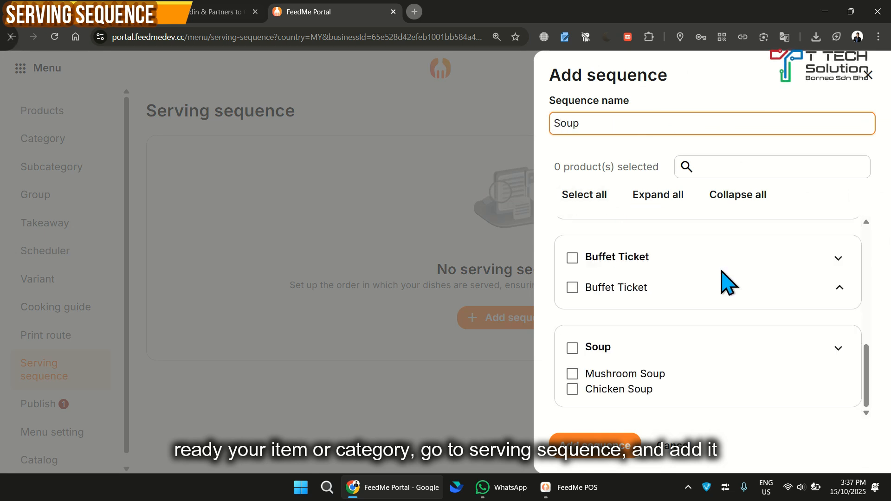
pyautogui.click(575, 349)
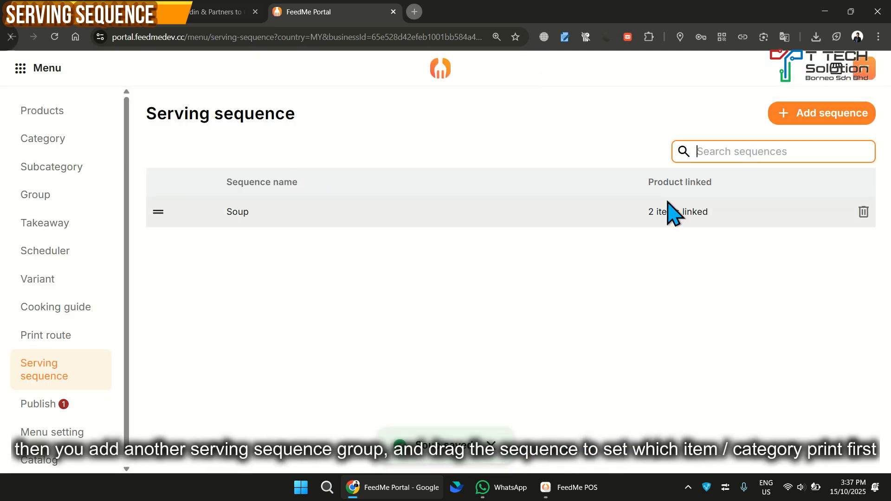
# Add a second serving sequence named Food and link the Food category's products to it
pyautogui.click(789, 112)
pyautogui.scroll(-4, 659, 257)
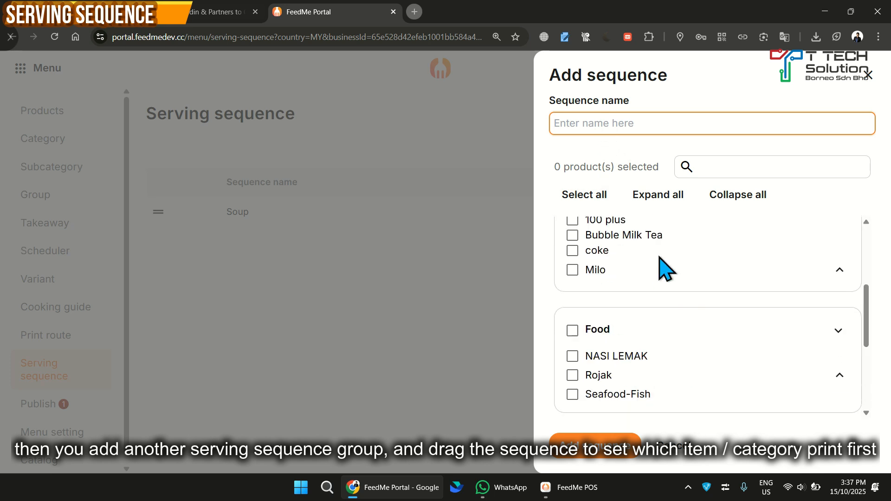
pyautogui.click(572, 331)
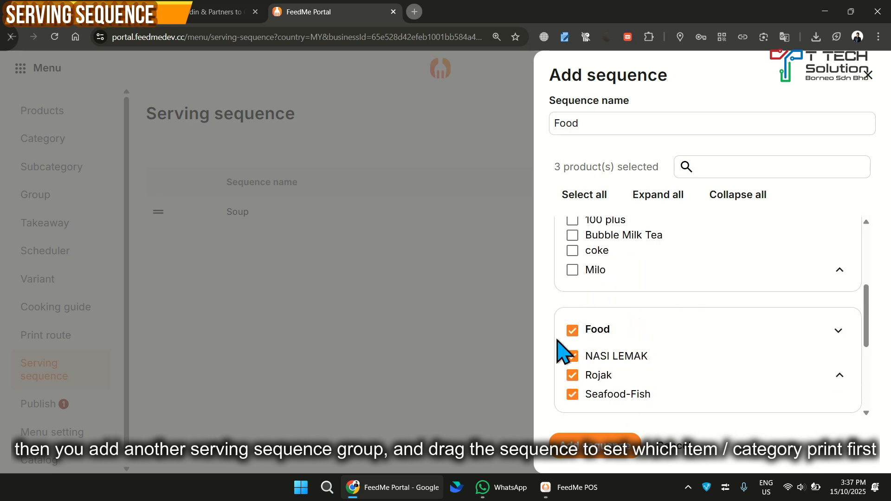
pyautogui.click(603, 447)
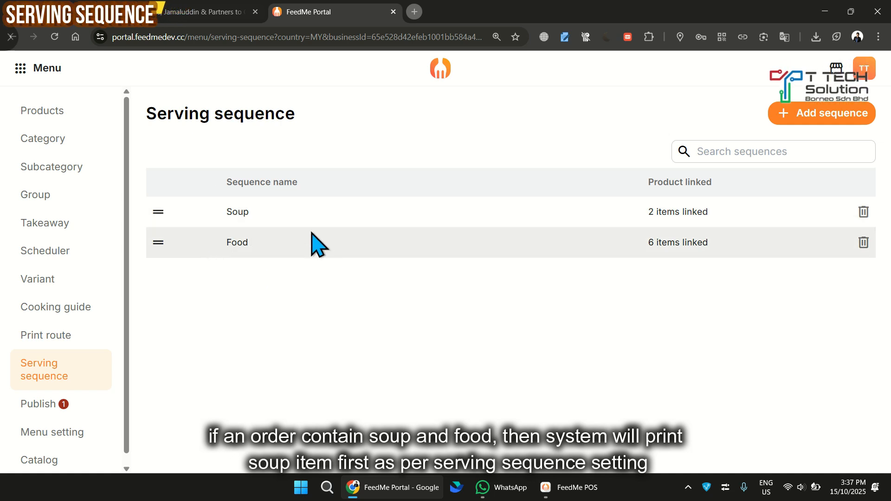
# Publish the updated menu for the T Tech Cafe restaurant
pyautogui.click(25, 410)
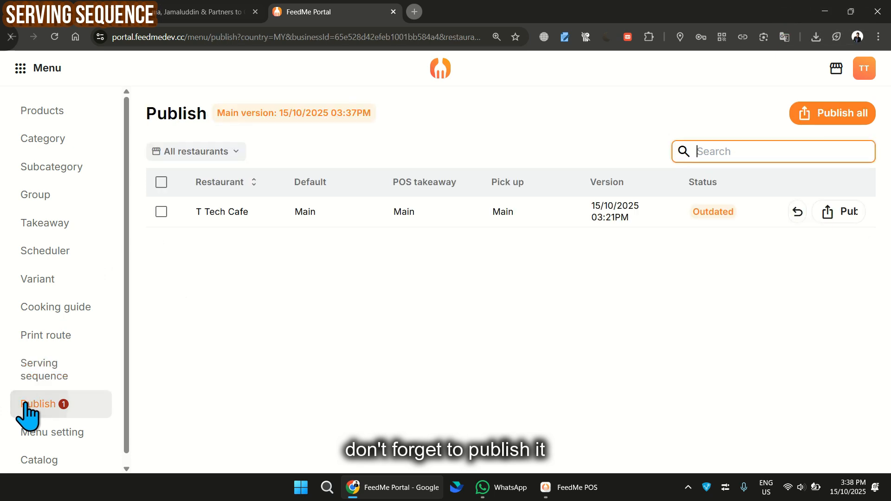
pyautogui.click(842, 214)
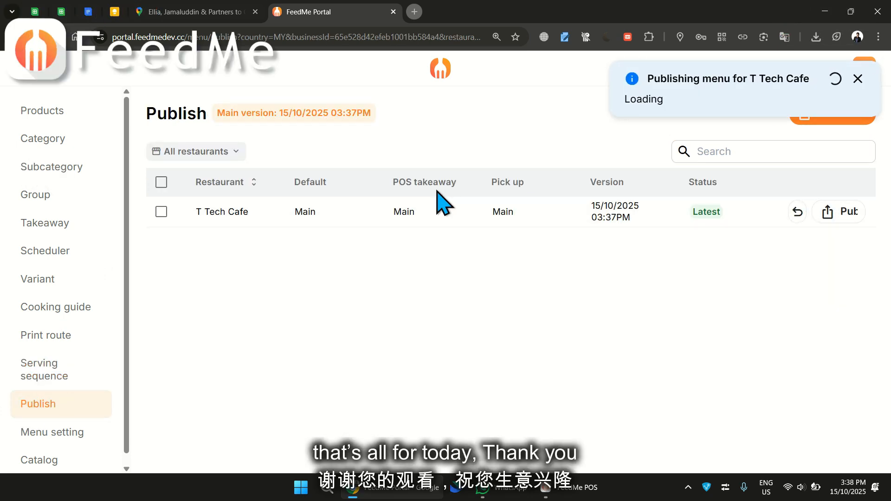